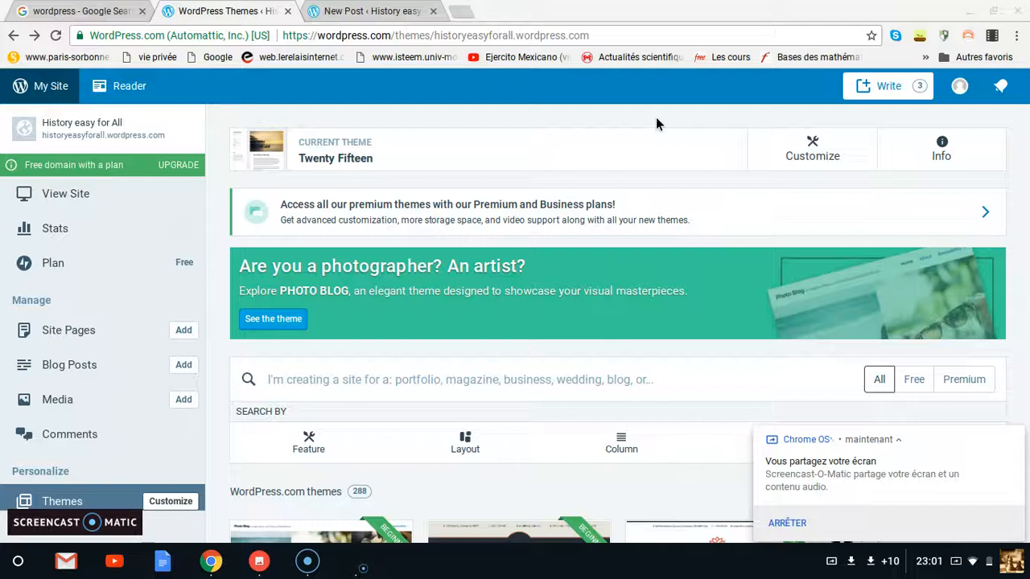
# Step: Switch to the image viewer to examine the picture of the WordPress menu editor, and return to the browser
pyautogui.click(259, 562)
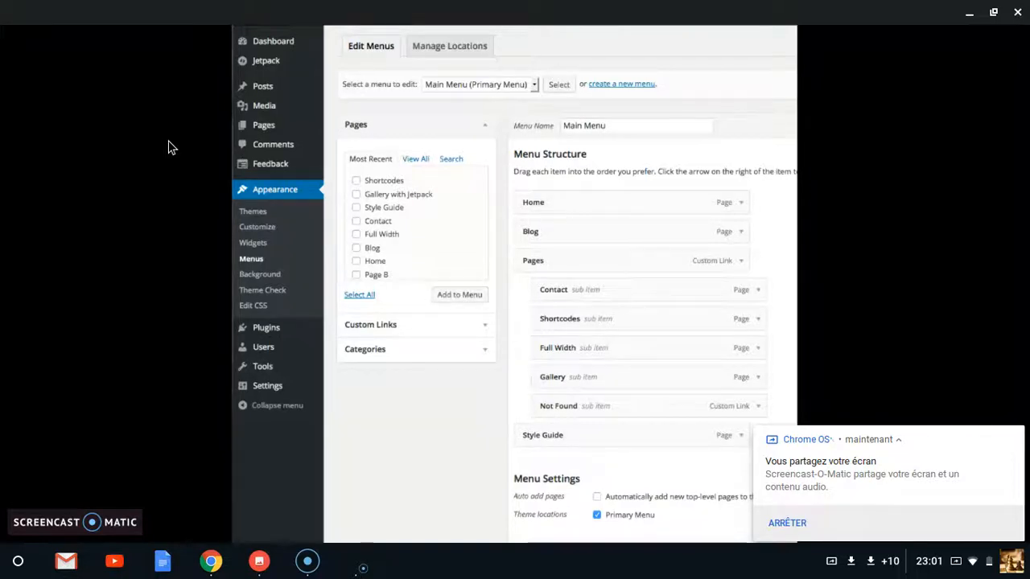
pyautogui.press('Right')
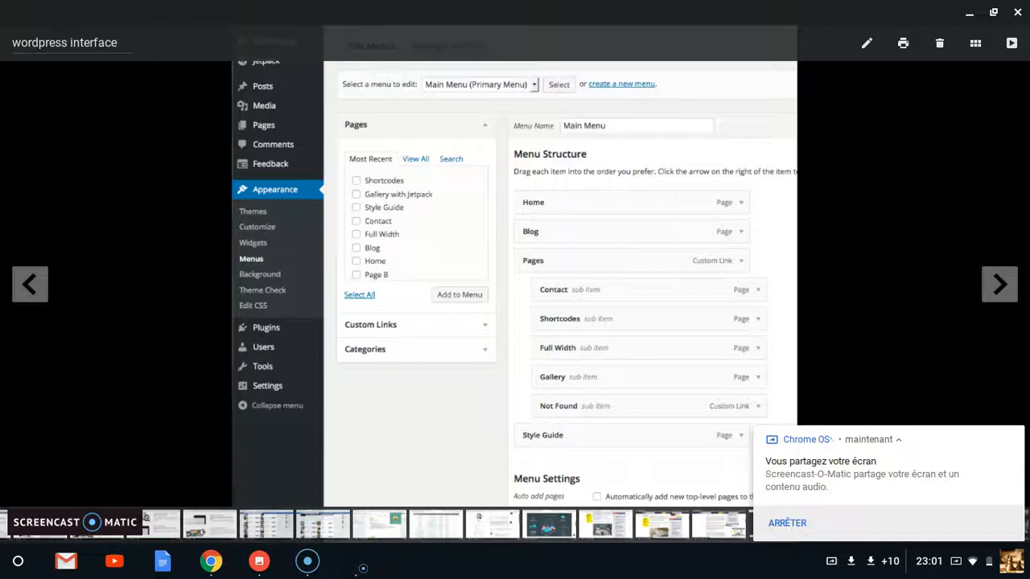
pyautogui.click(208, 563)
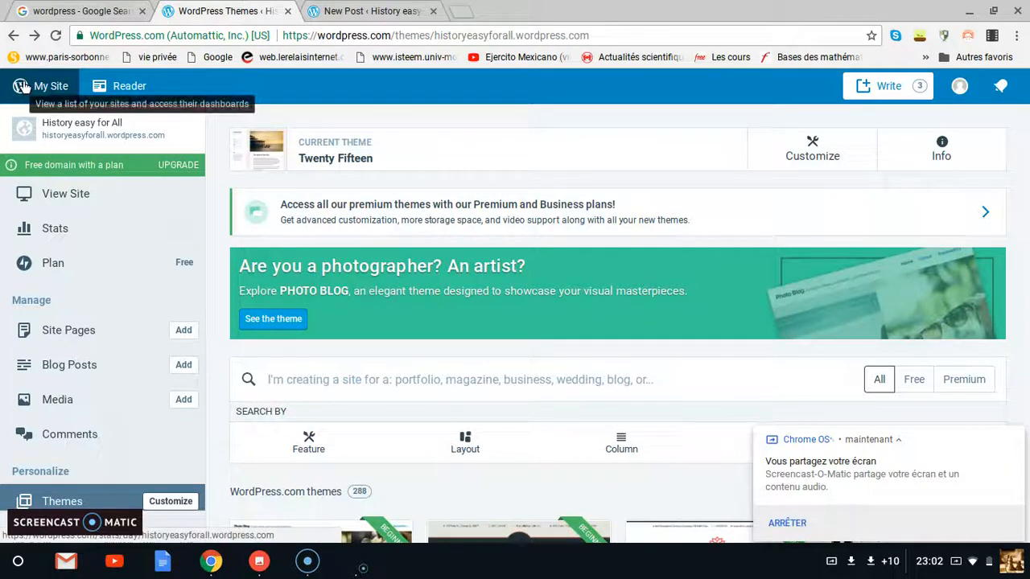
# Step: Open the Discover stream in the Reader and browse its highlights and recommended posts
pyautogui.click(130, 90)
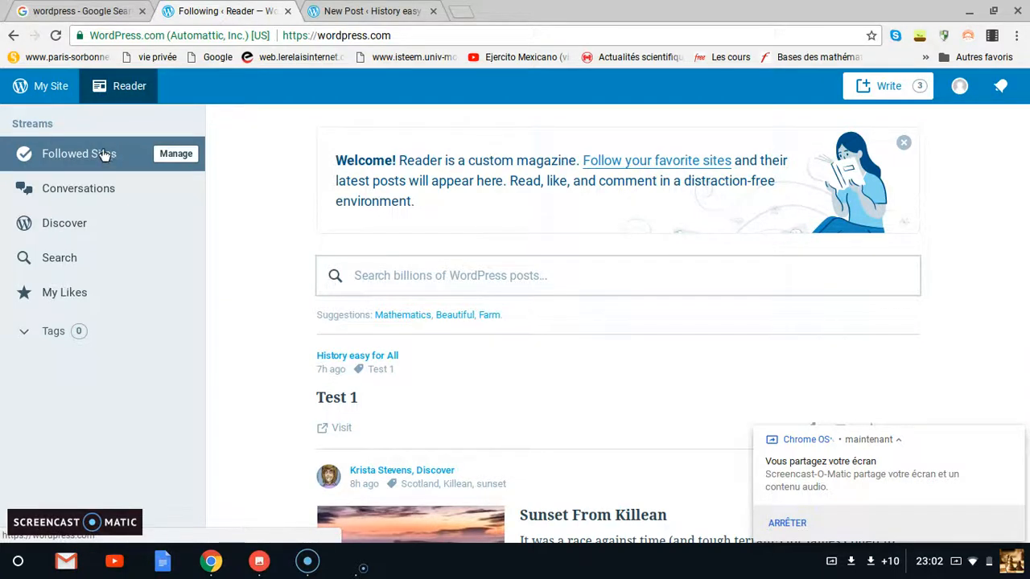
pyautogui.click(94, 232)
pyautogui.click(453, 35)
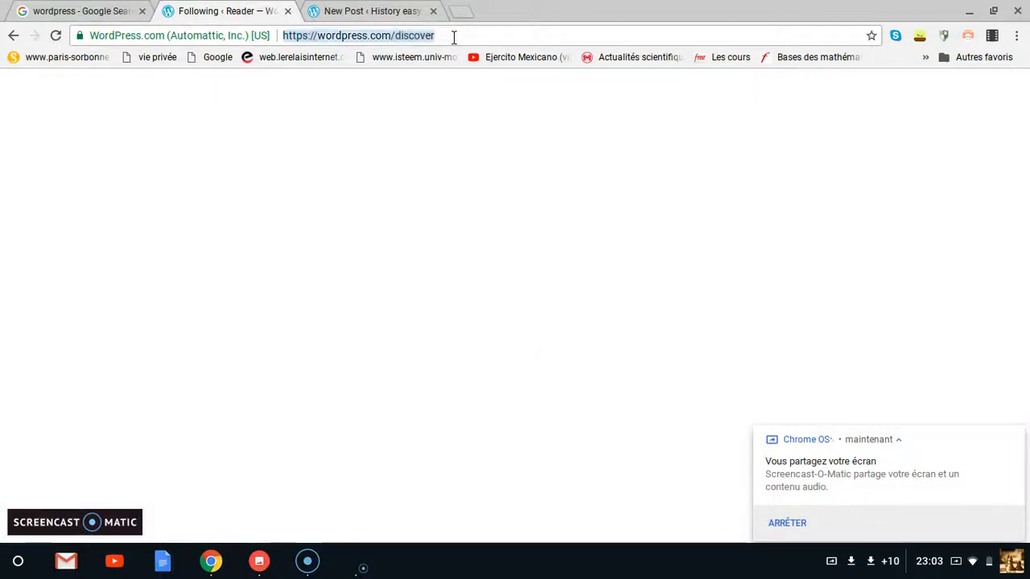
pyautogui.press('Return')
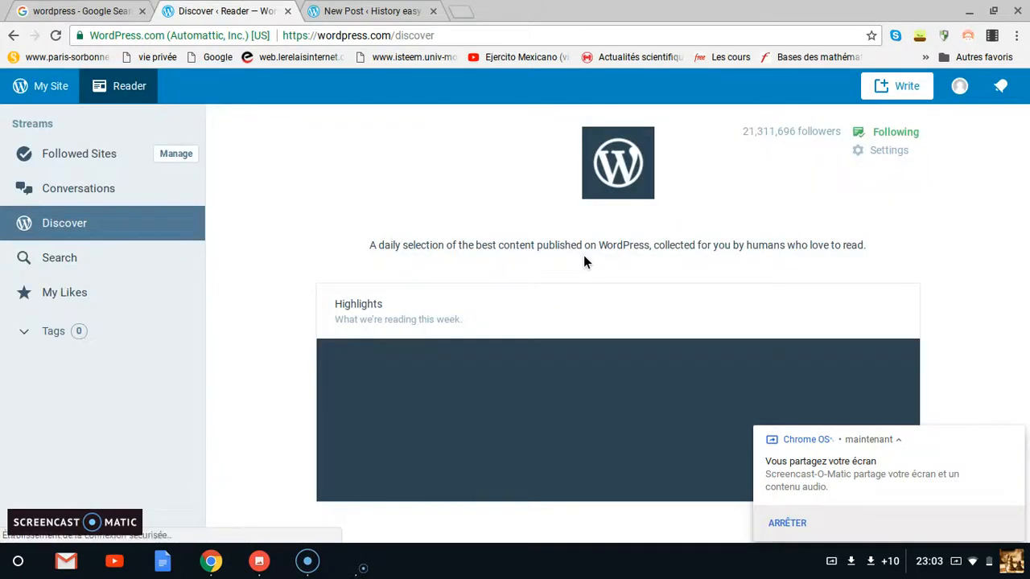
pyautogui.scroll(-2, 583, 255)
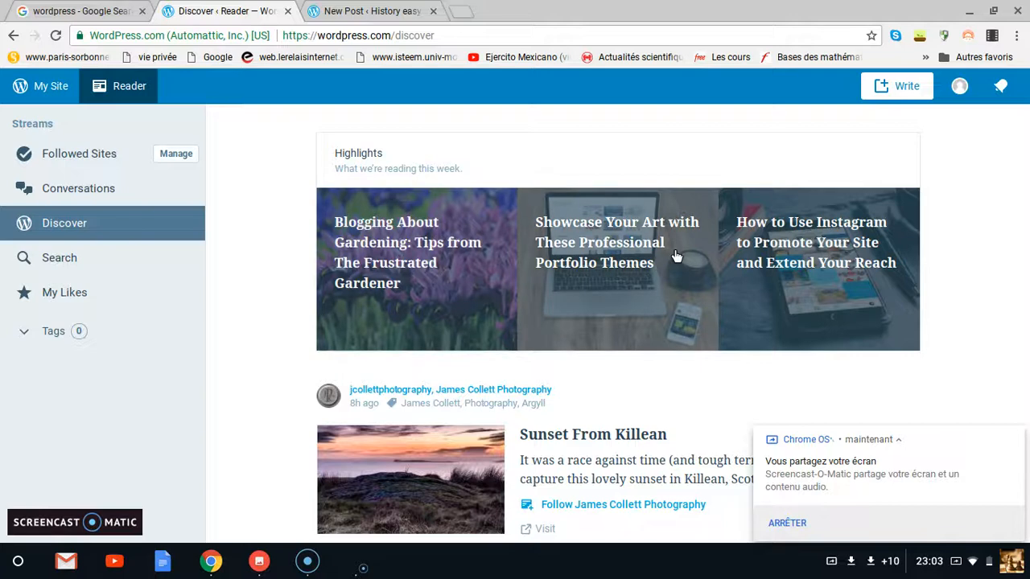
pyautogui.scroll(-1, 949, 243)
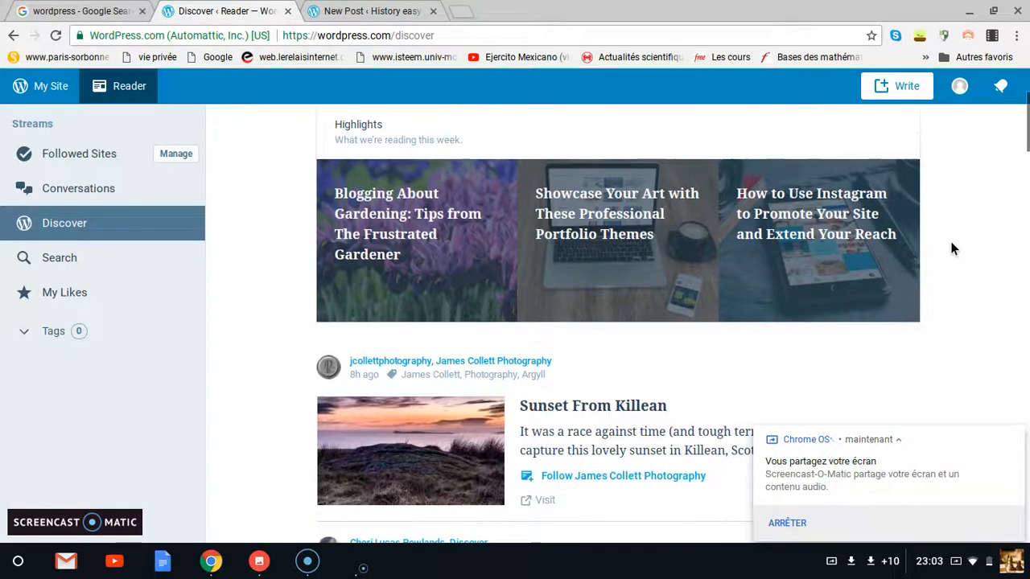
pyautogui.scroll(-3, 947, 196)
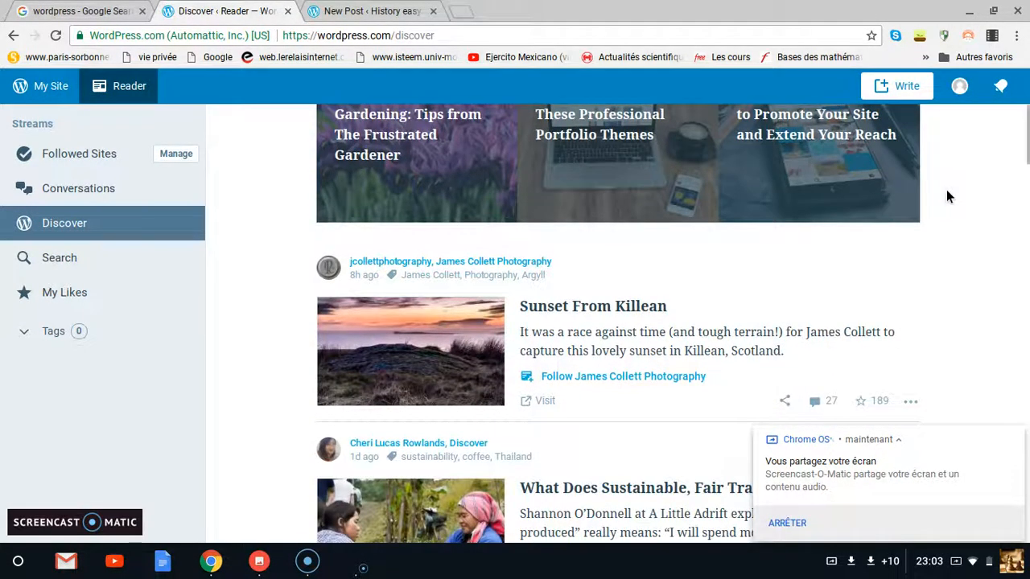
pyautogui.scroll(-3, 945, 196)
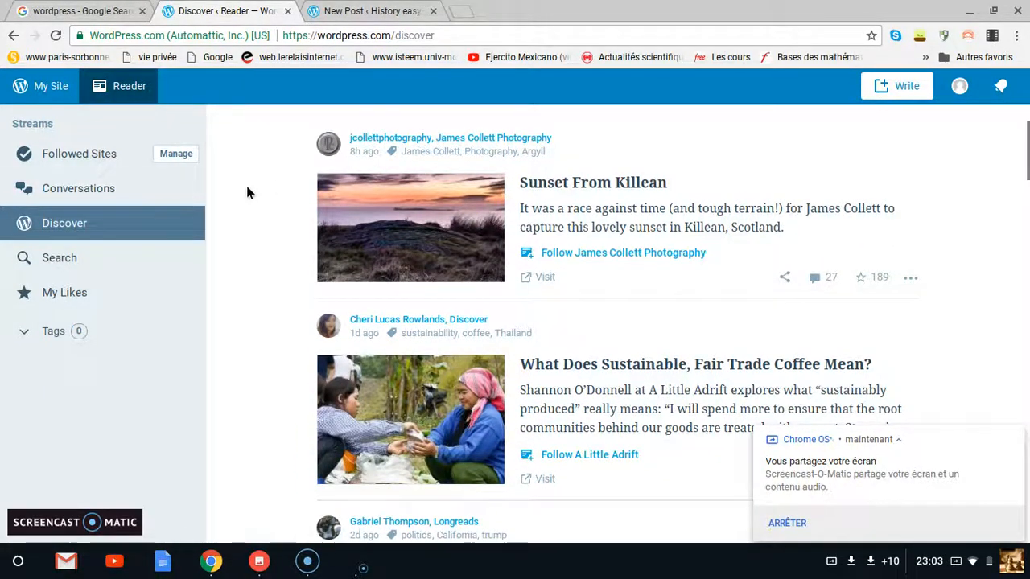
pyautogui.scroll(-1, 258, 189)
pyautogui.scroll(-1, 258, 183)
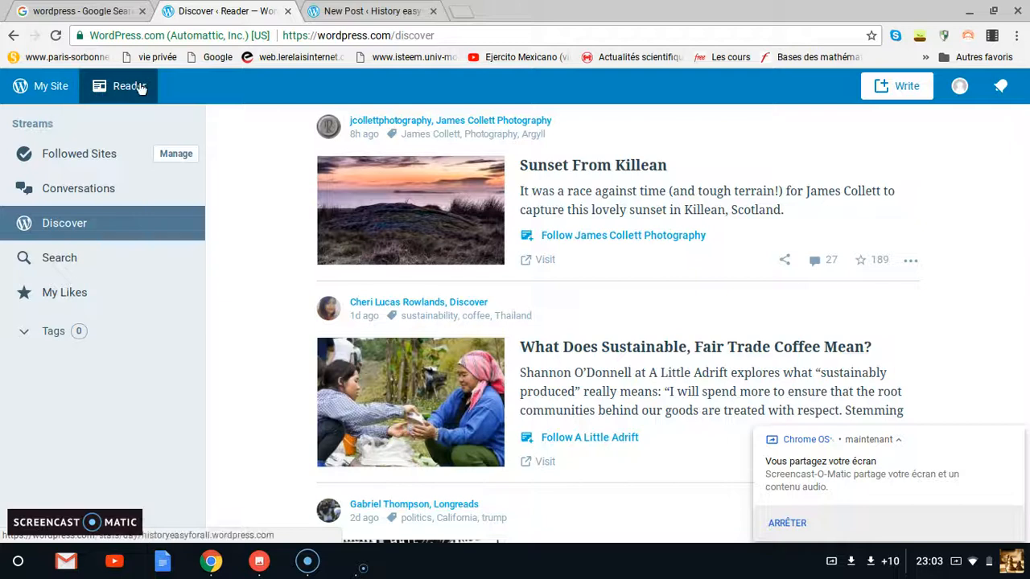
# Step: Return to My Site, view the History easy for All site and preview it in the Tablet layout
pyautogui.click(52, 89)
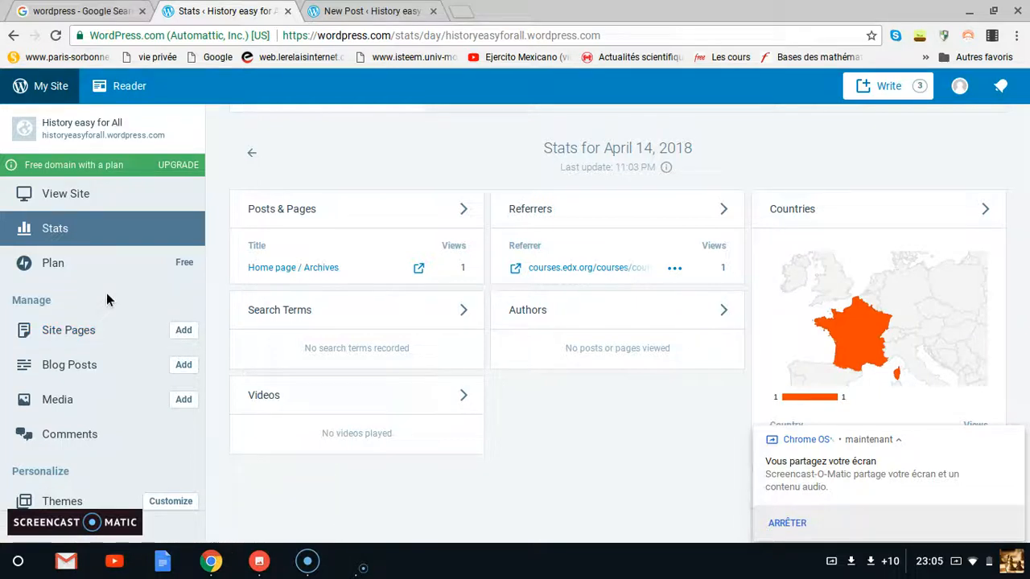
pyautogui.click(113, 198)
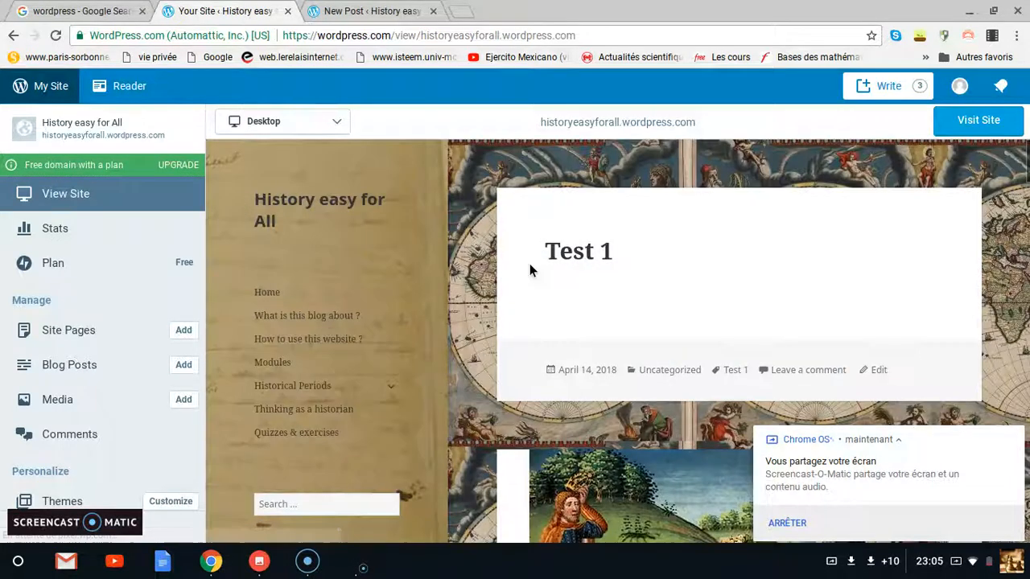
pyautogui.click(1014, 437)
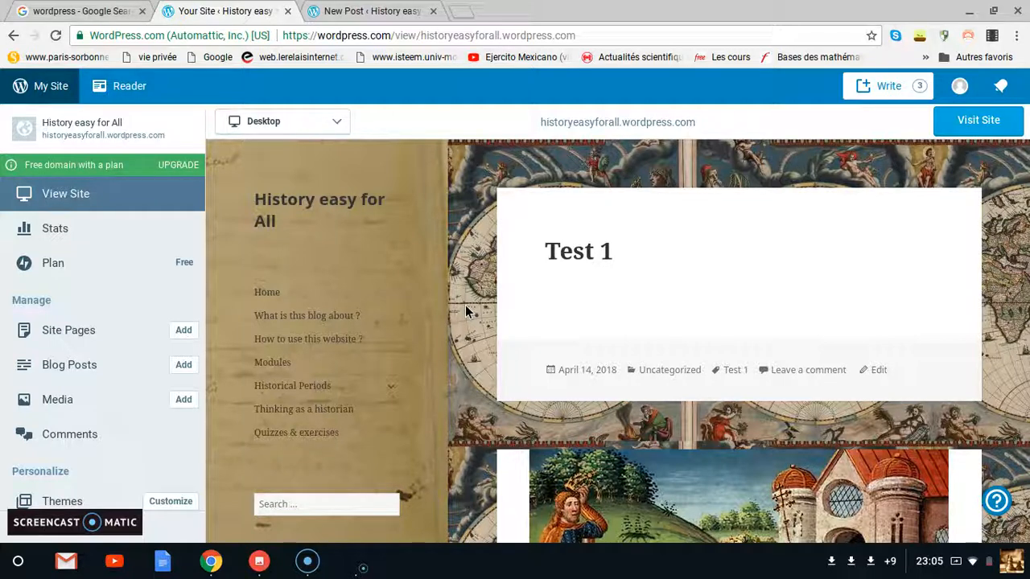
pyautogui.click(337, 127)
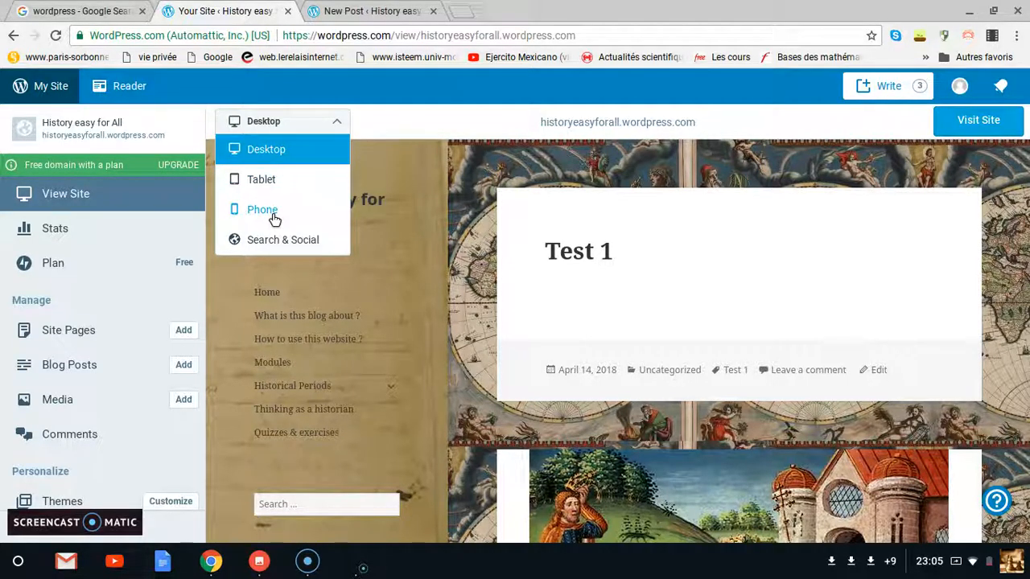
pyautogui.click(275, 187)
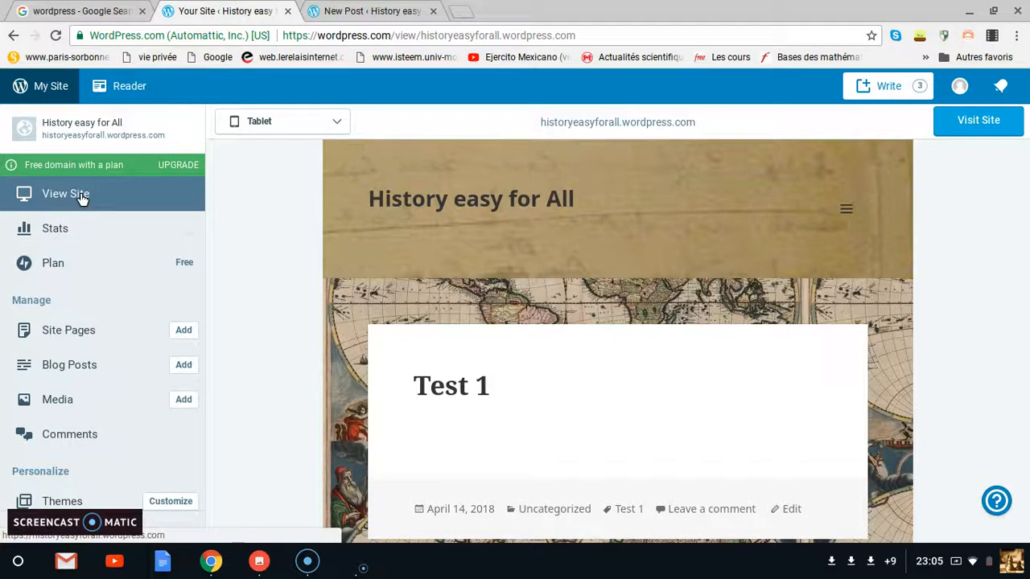
# Step: Open the site's Themes page and look over the current theme and the theme search options
pyautogui.click(71, 503)
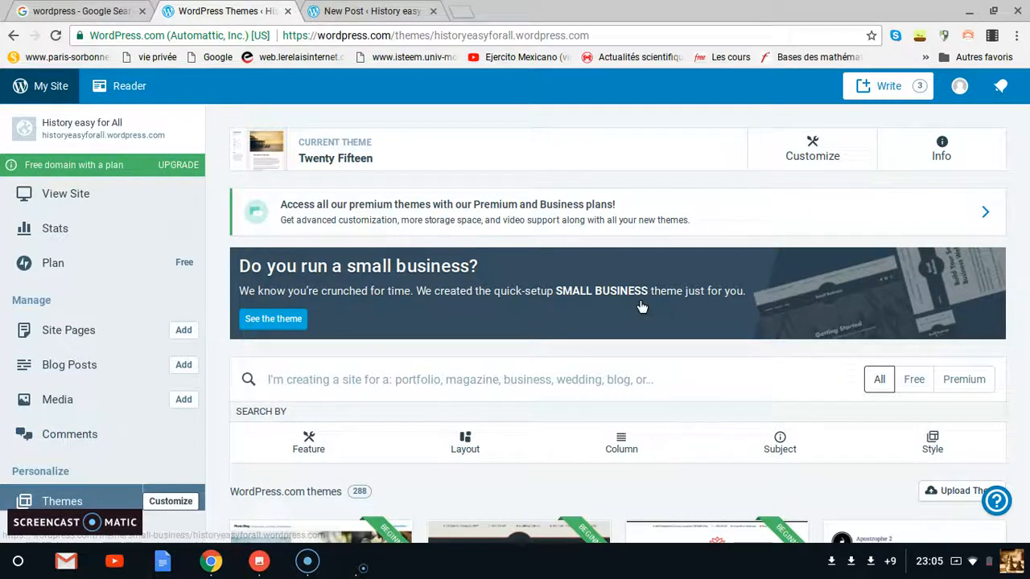
pyautogui.scroll(-1, 121, 505)
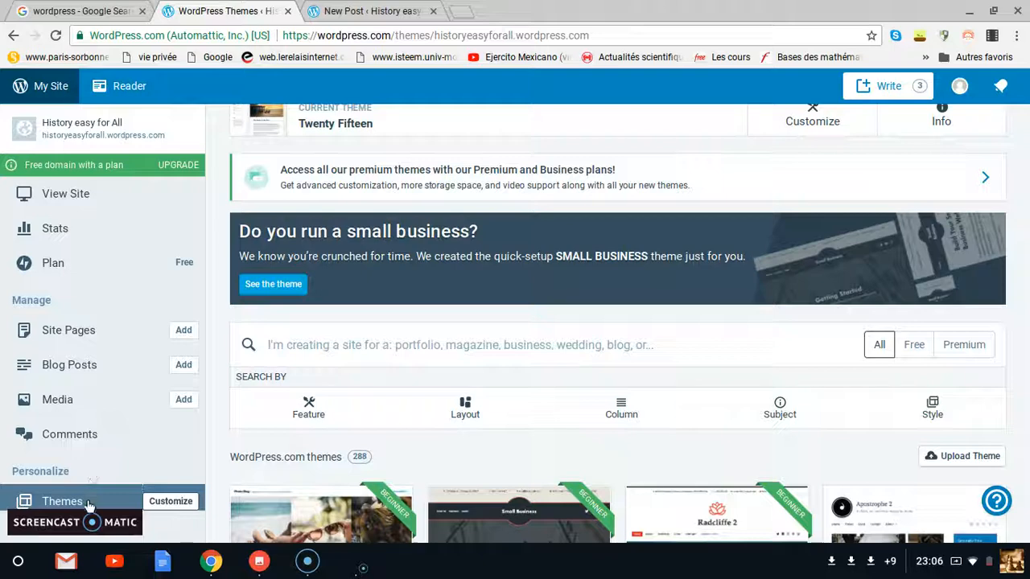
pyautogui.scroll(1, 575, 370)
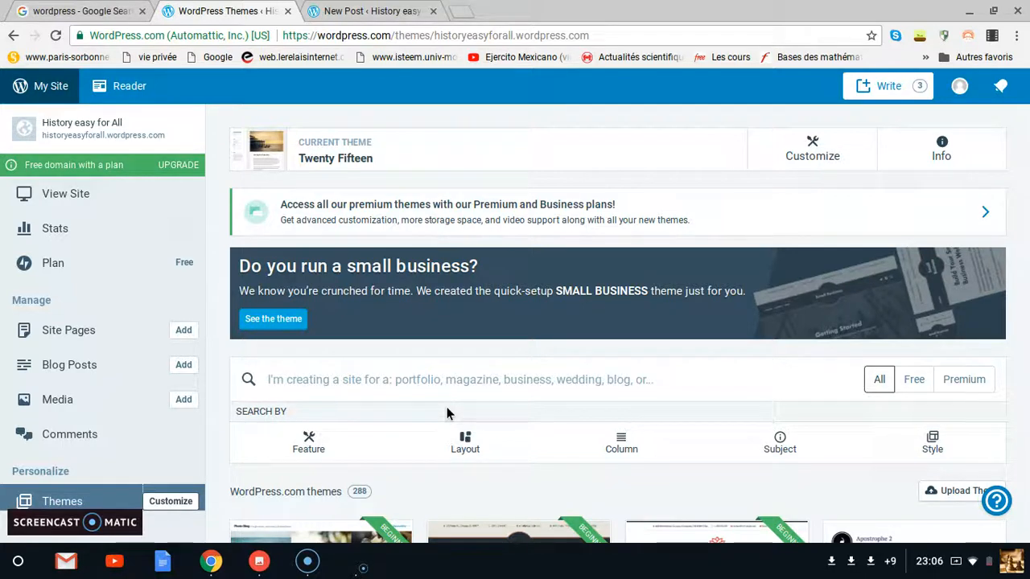
# Step: Open the Menus section of the site Customizer and examine the form for creating a new menu
pyautogui.click(171, 504)
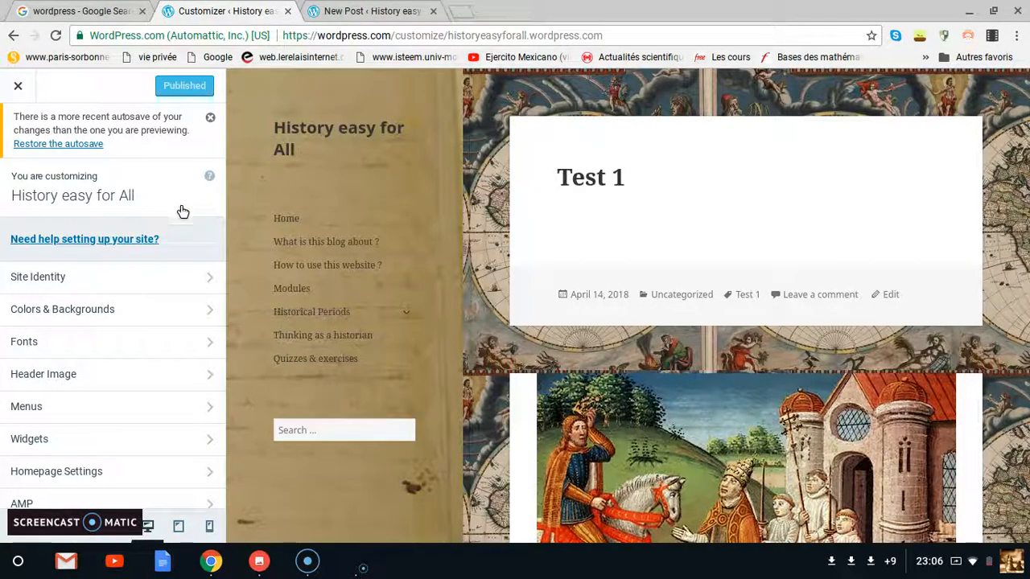
pyautogui.click(174, 317)
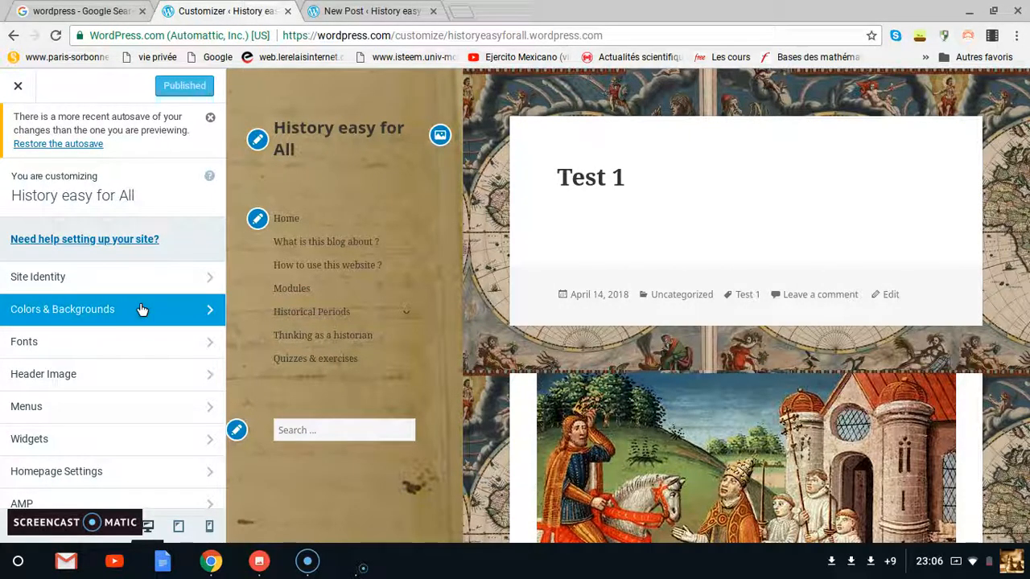
pyautogui.click(128, 408)
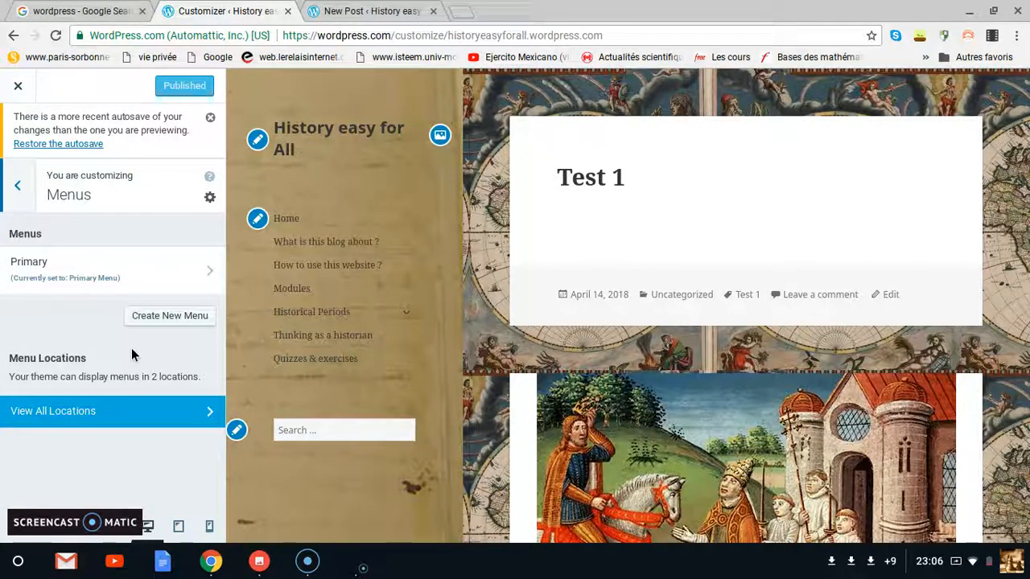
pyautogui.click(158, 318)
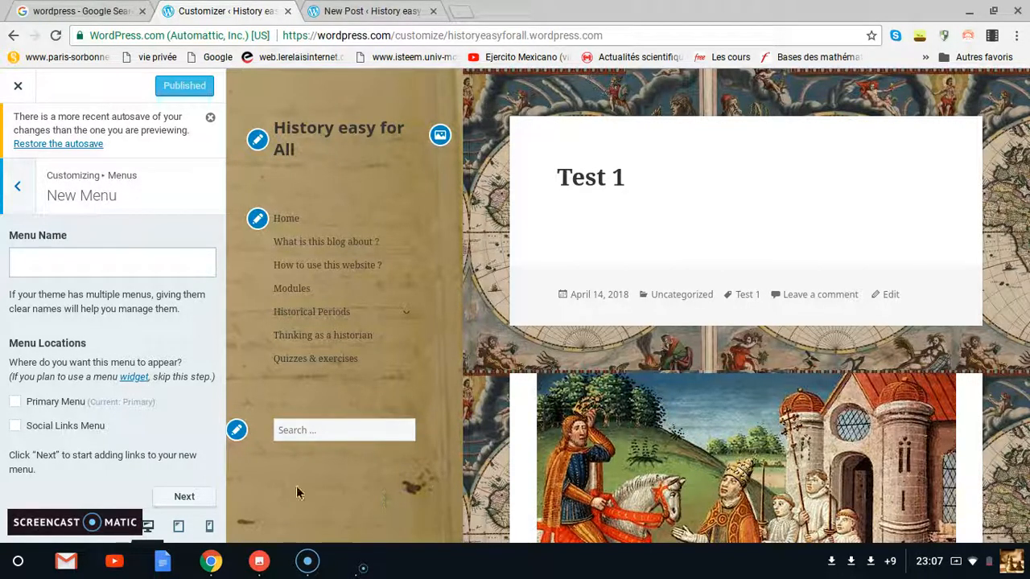
pyautogui.click(22, 187)
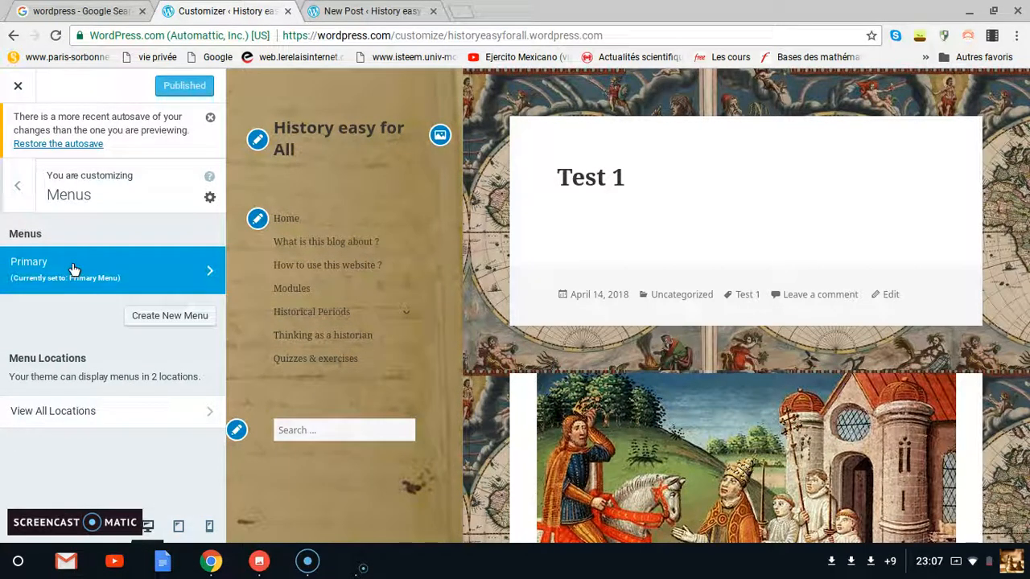
# Step: Open the Primary menu and review its name, its items, and its location and option settings
pyautogui.click(112, 278)
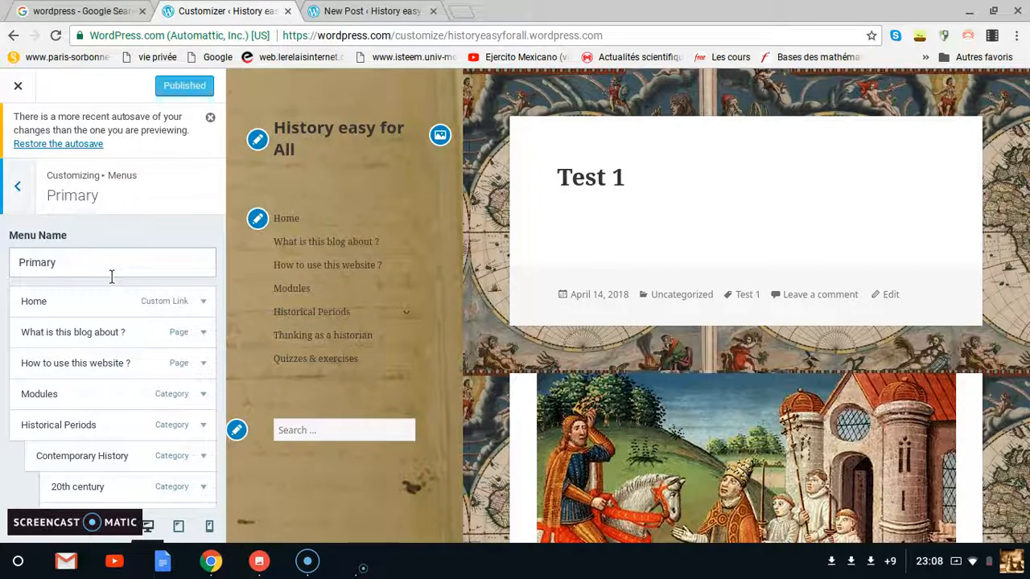
pyautogui.tripleClick(5, 257)
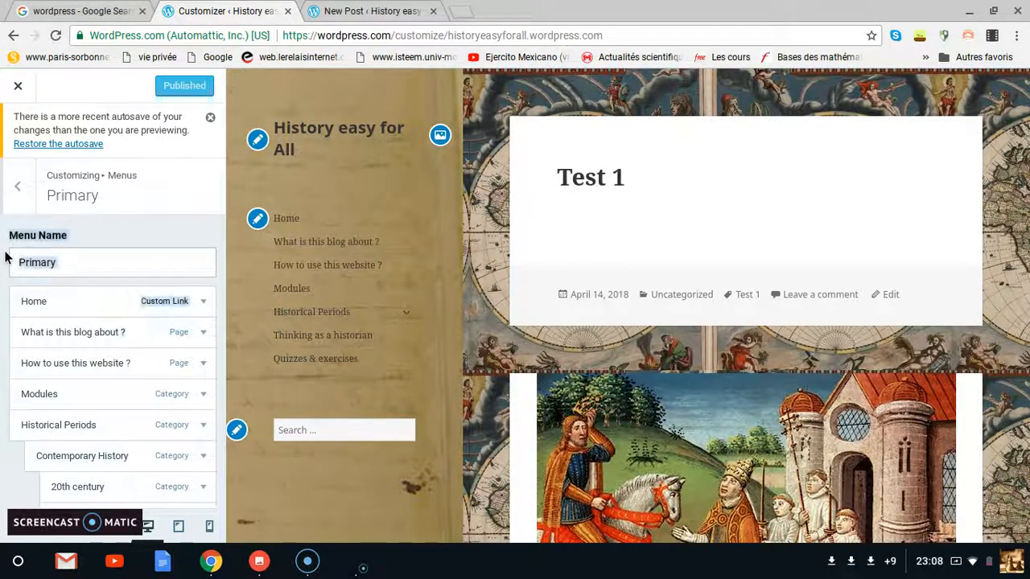
pyautogui.moveTo(5, 257); pyautogui.dragTo(69, 258)
pyautogui.click(69, 257)
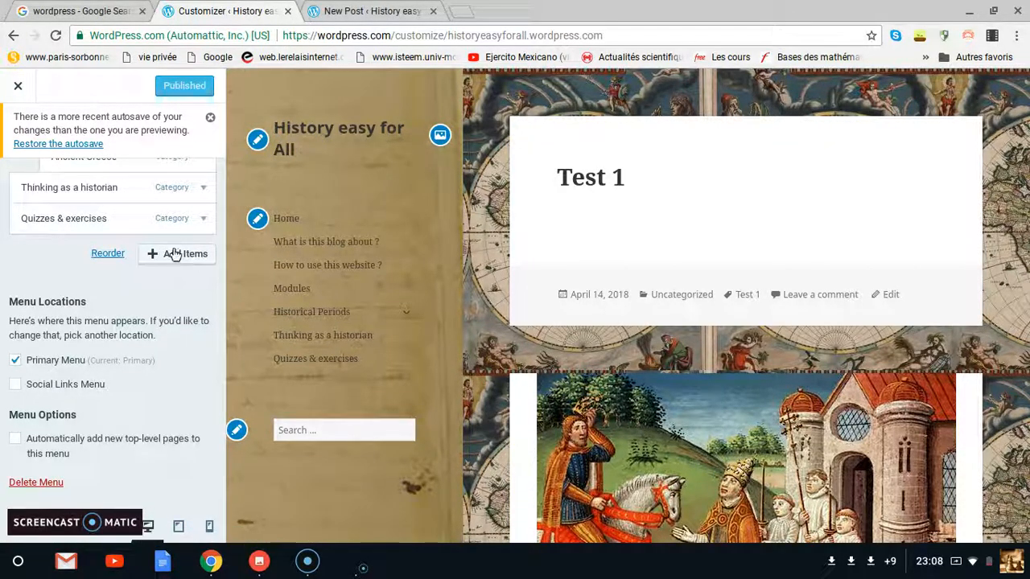
# Step: Examine the item types that can be added to the Primary menu, including the Custom Links URL and Link Text fields
pyautogui.click(175, 254)
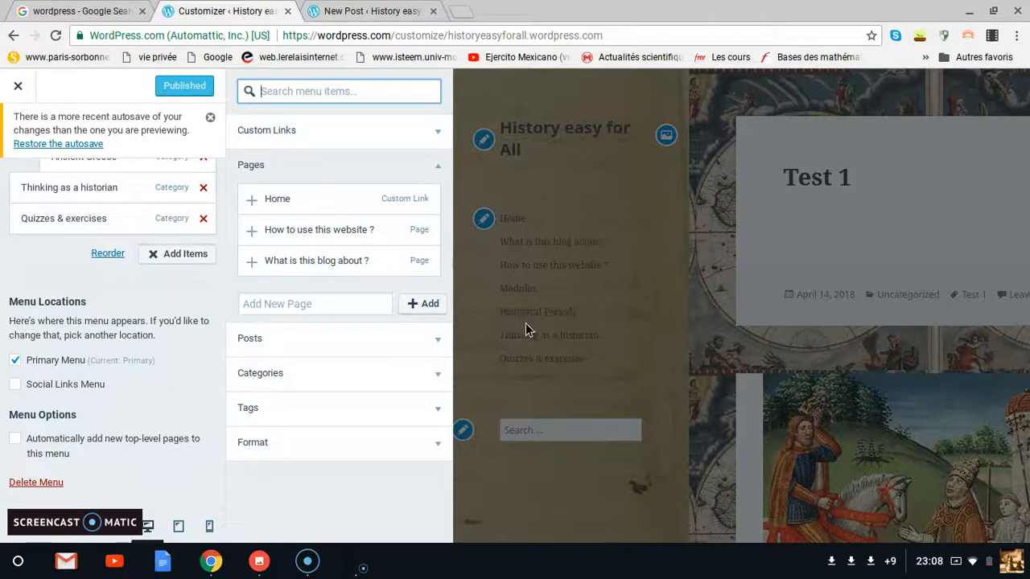
pyautogui.click(434, 133)
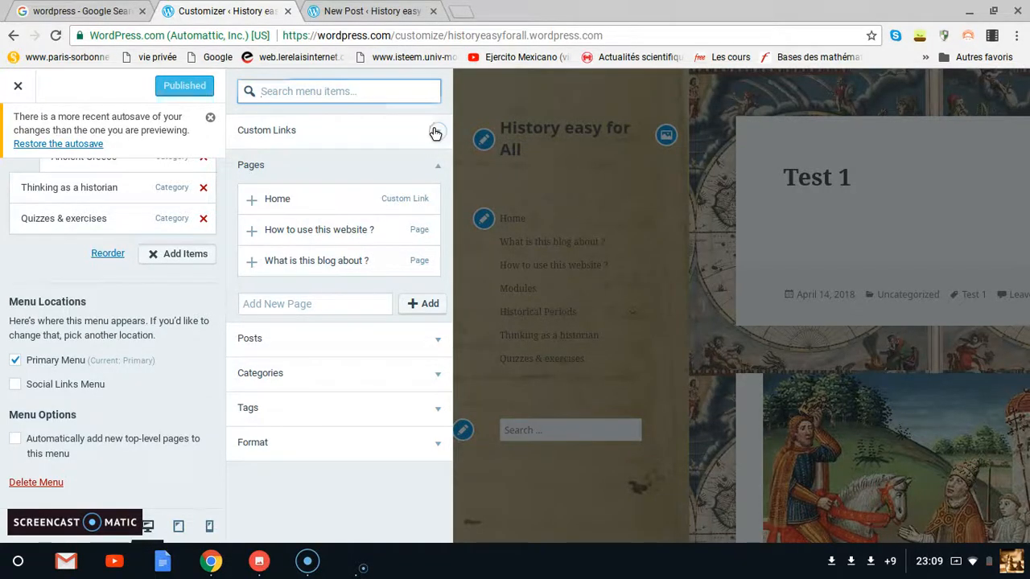
pyautogui.click(350, 193)
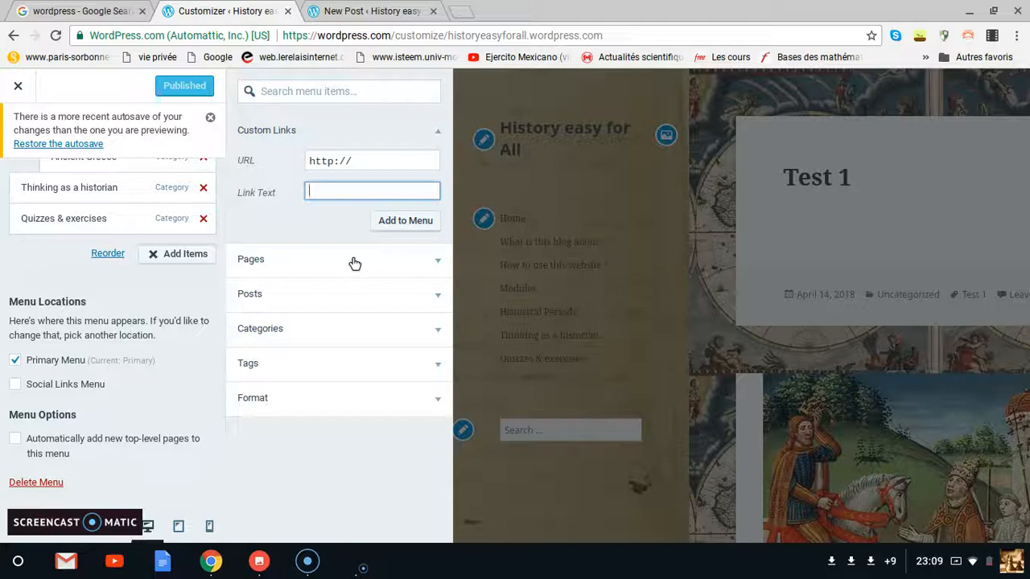
pyautogui.click(521, 229)
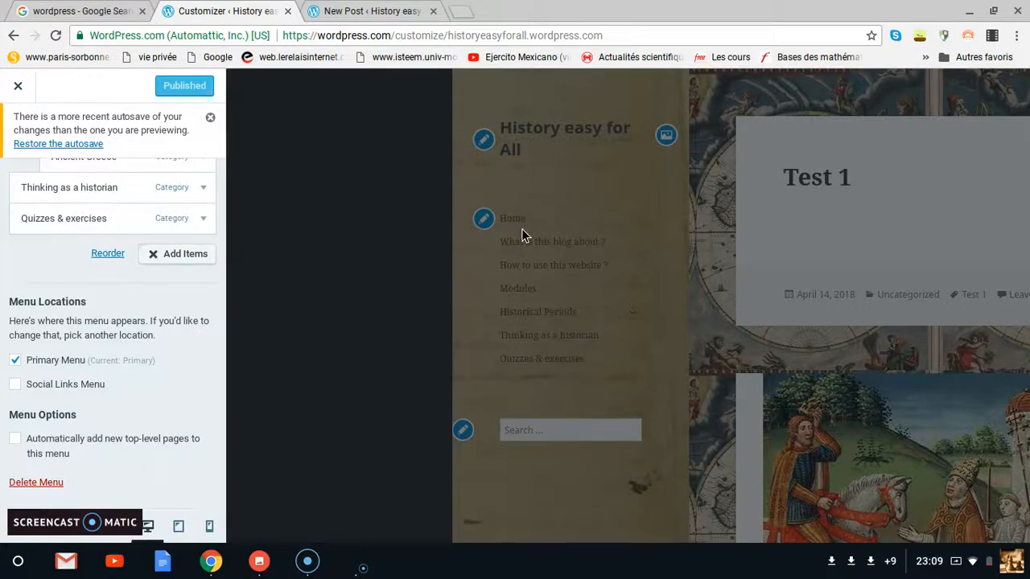
# Step: Open the "What is this blog about ?" page in the Customizer preview and look through its content
pyautogui.click(356, 243)
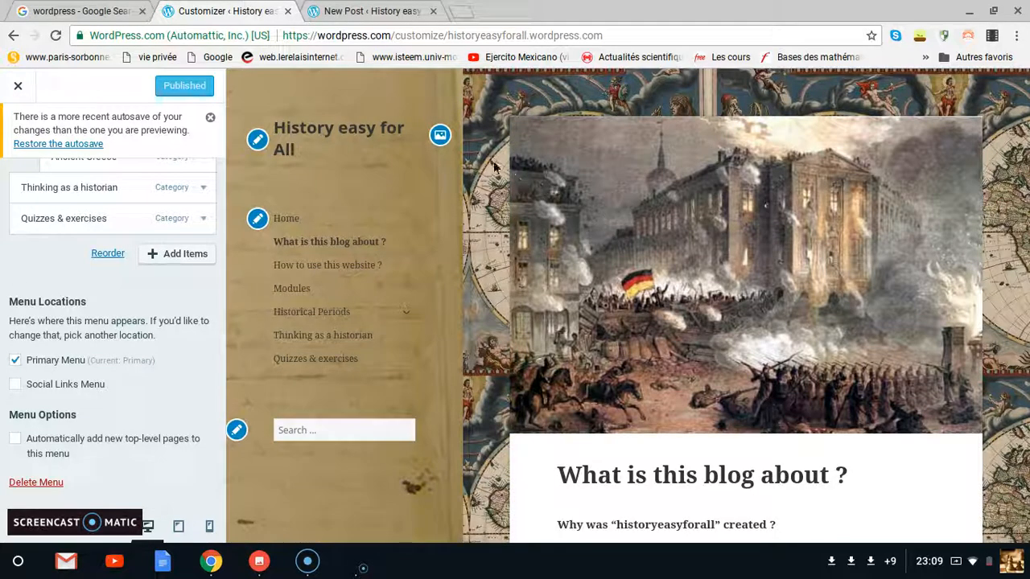
pyautogui.scroll(-10, 493, 161)
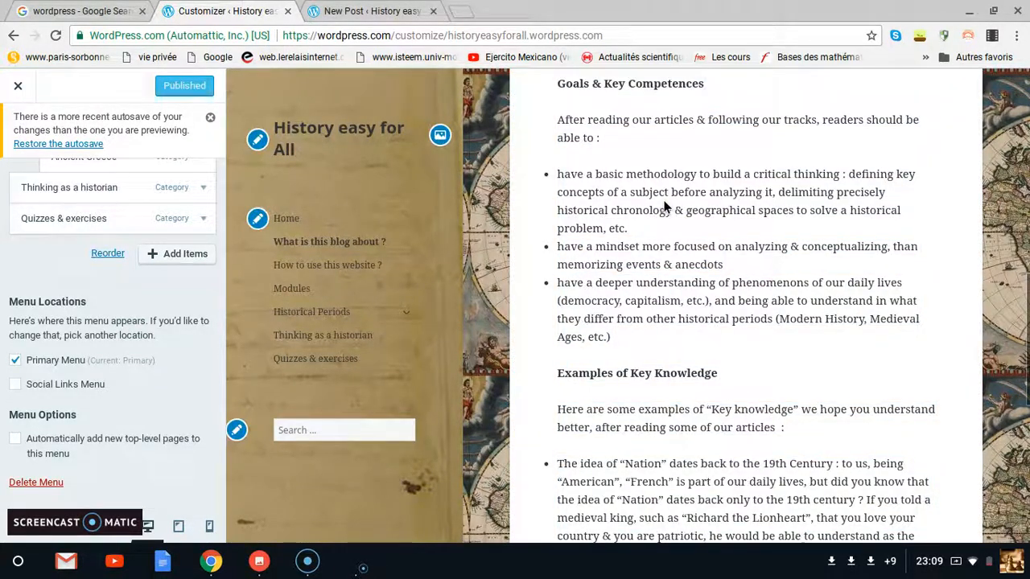
pyautogui.scroll(10, 664, 242)
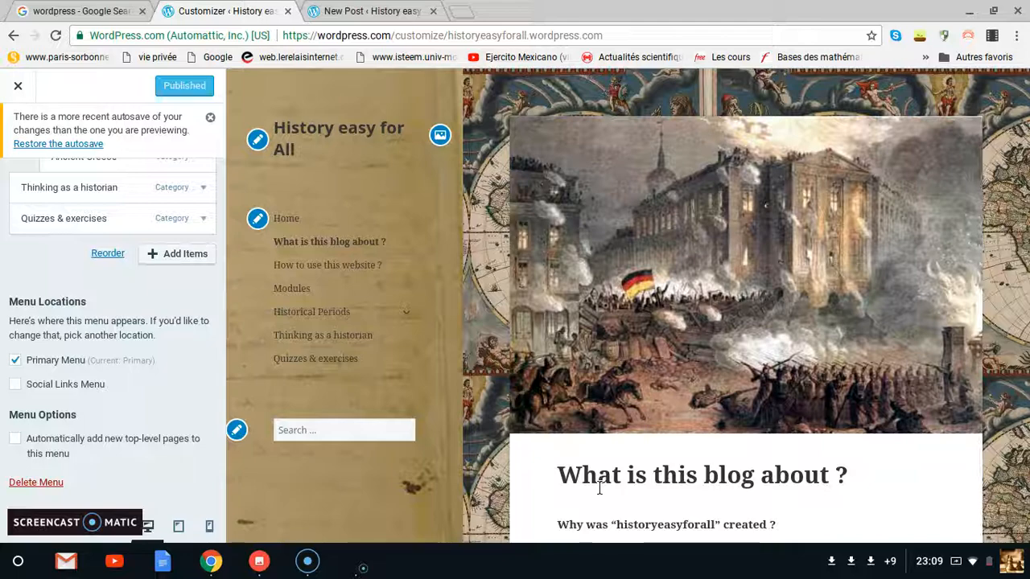
# Step: Examine the pages and categories that can be added as items to the Primary menu
pyautogui.click(153, 254)
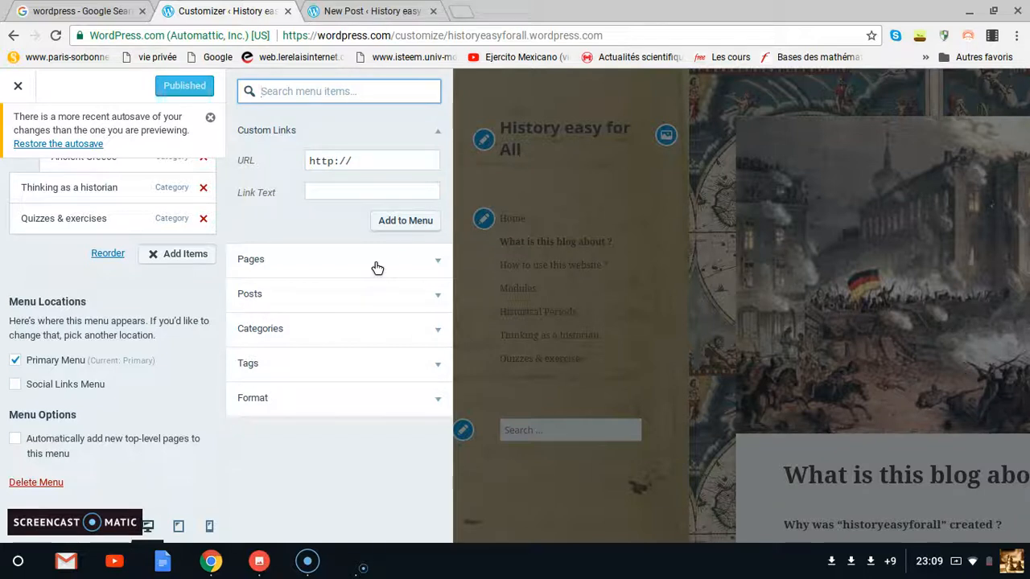
pyautogui.click(377, 267)
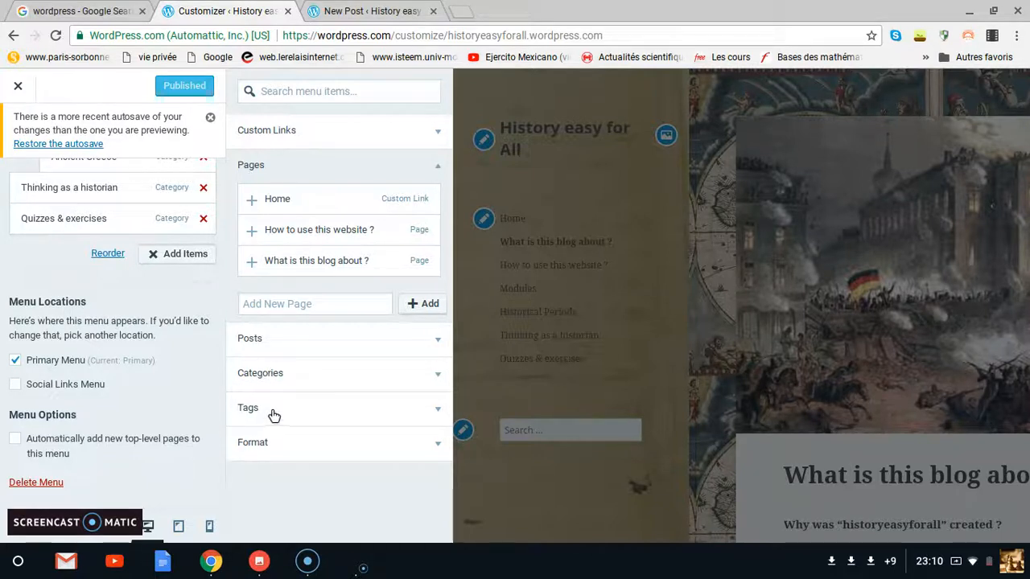
pyautogui.click(366, 378)
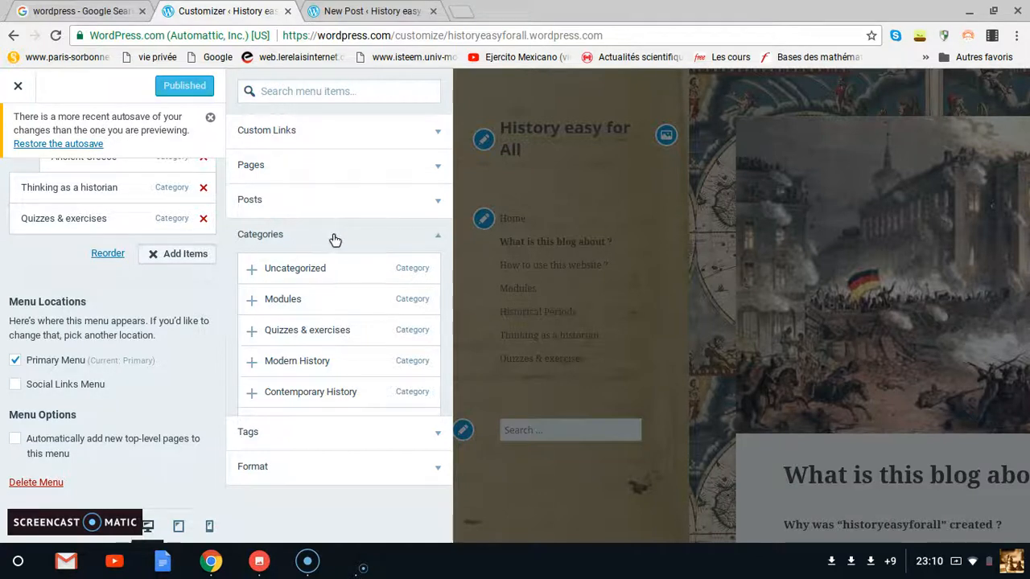
pyautogui.moveTo(334, 240); pyautogui.dragTo(227, 279)
pyautogui.click(227, 277)
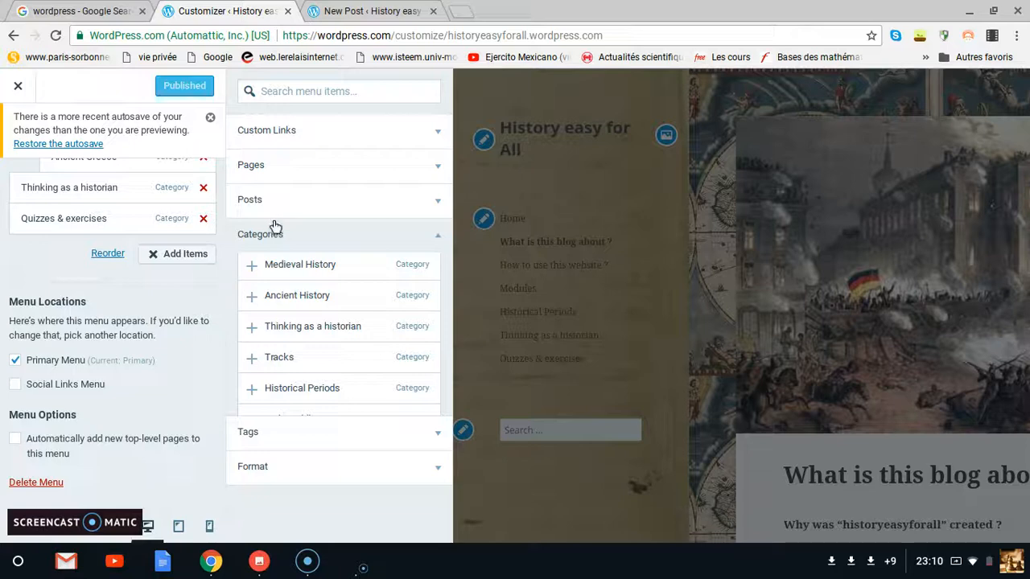
# Step: Leave the open post draft without saving its changes and start writing a new post
pyautogui.click(364, 7)
pyautogui.click(30, 86)
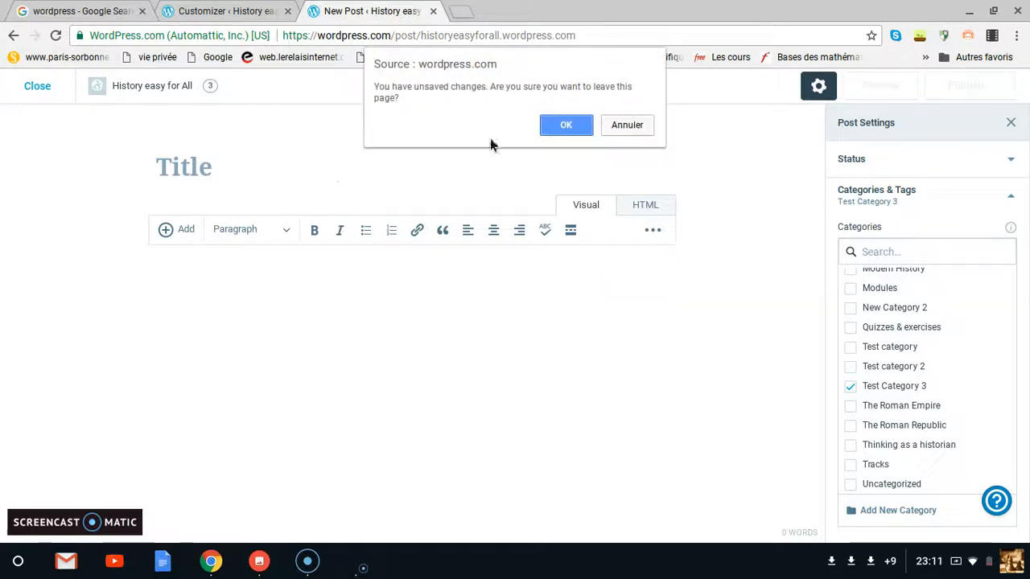
pyautogui.click(543, 129)
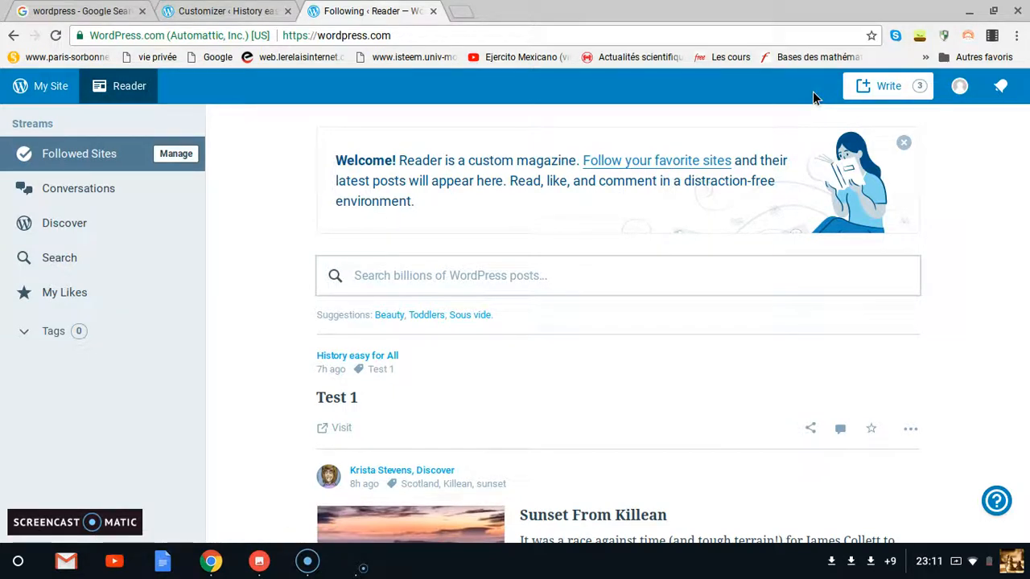
pyautogui.click(867, 88)
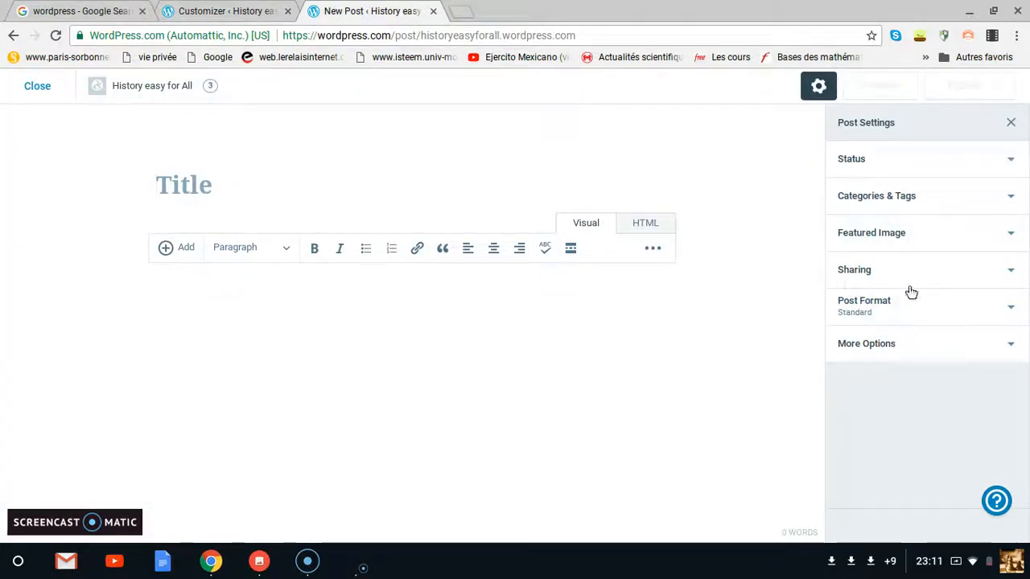
# Step: Create a new top-level category named Test Category 4 from the post's category settings
pyautogui.click(955, 204)
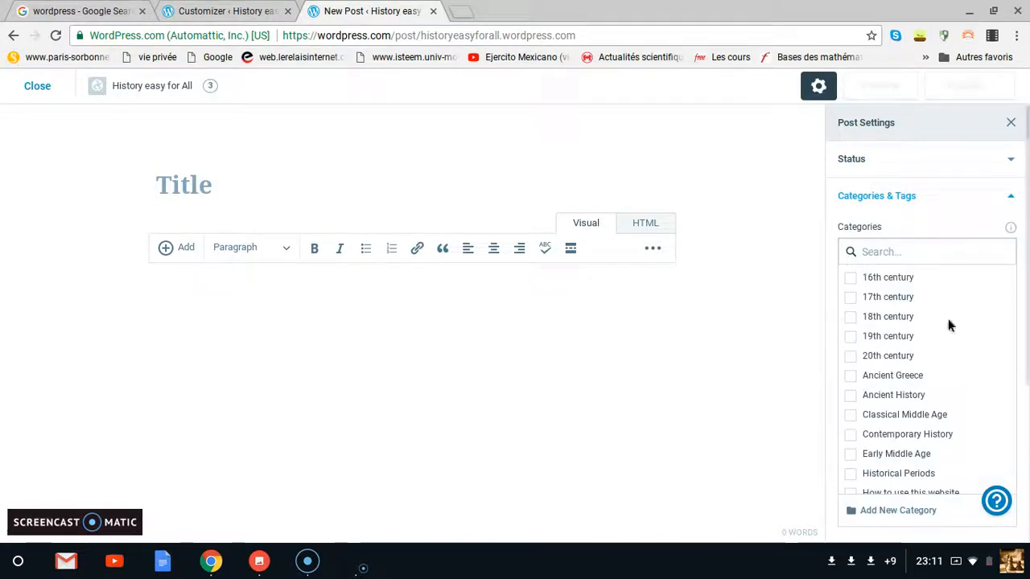
pyautogui.click(893, 512)
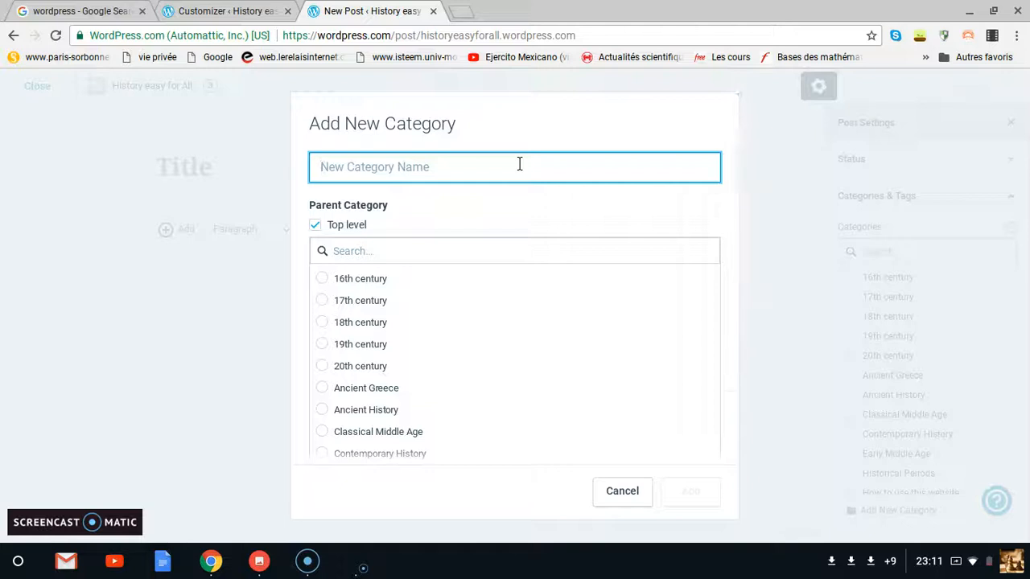
pyautogui.write('Test Ca')
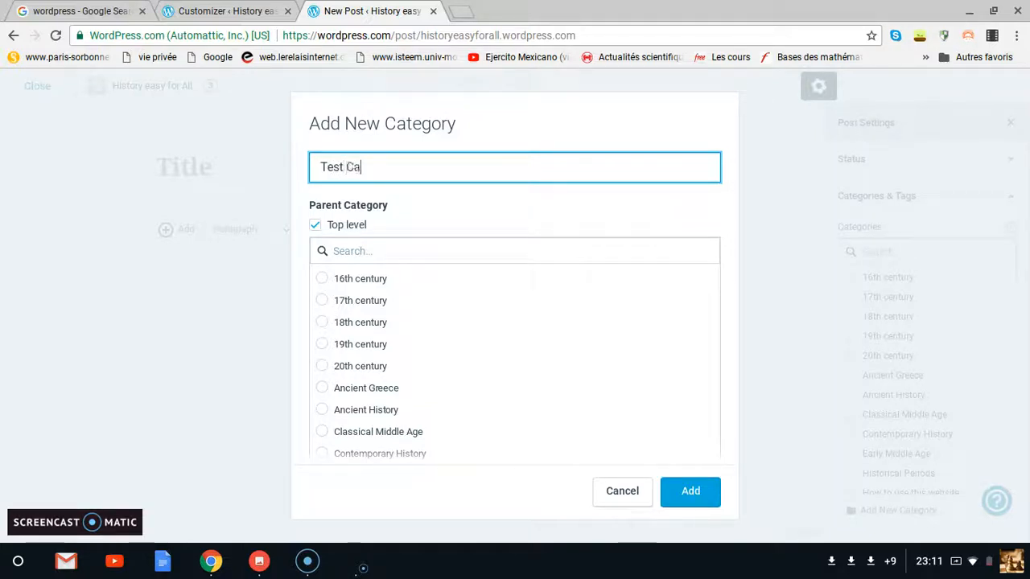
pyautogui.write('tegory 4')
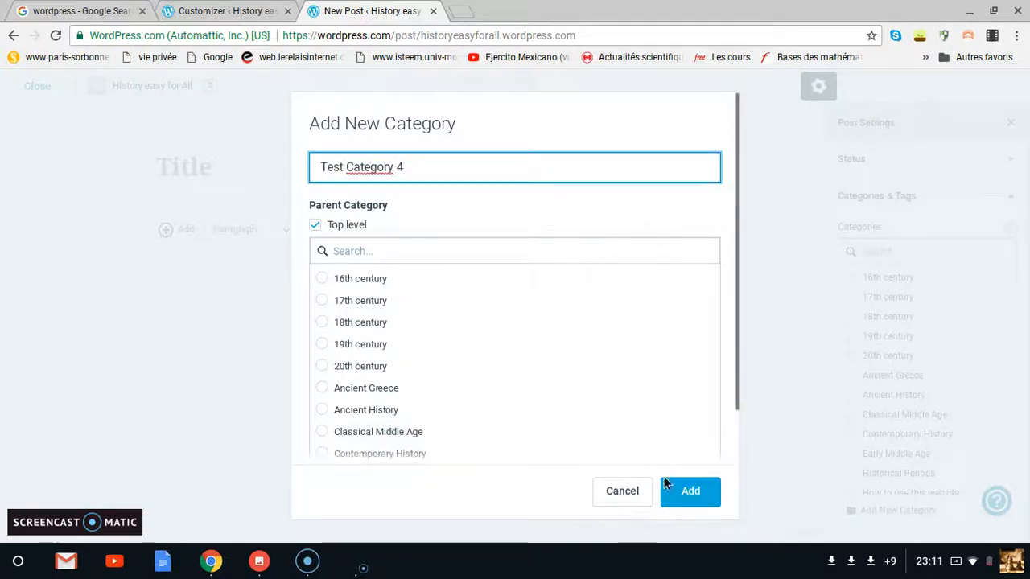
pyautogui.click(701, 490)
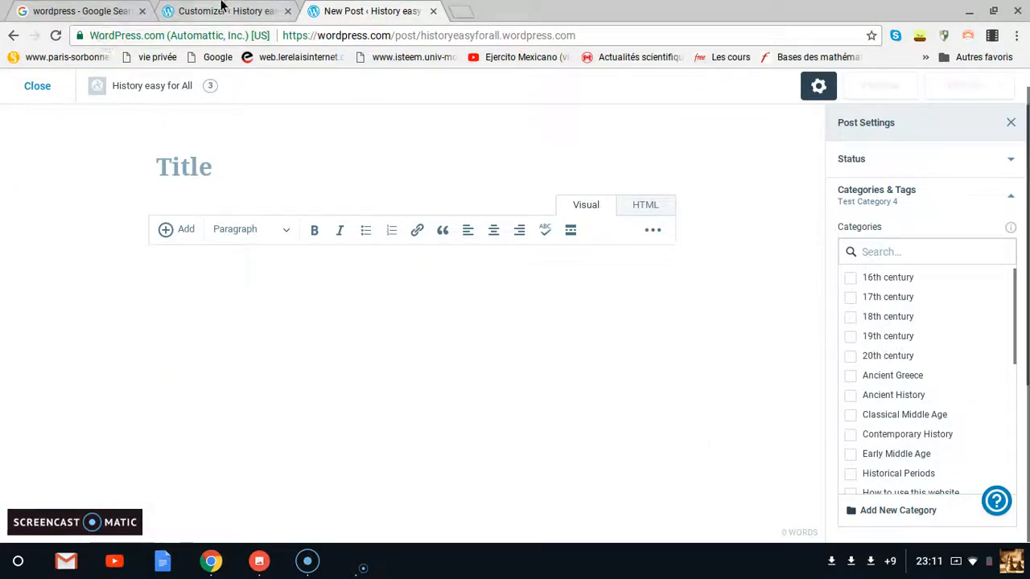
# Step: Close and reopen the site Customizer, and open the Primary menu for editing at the end of its item list
pyautogui.click(222, 8)
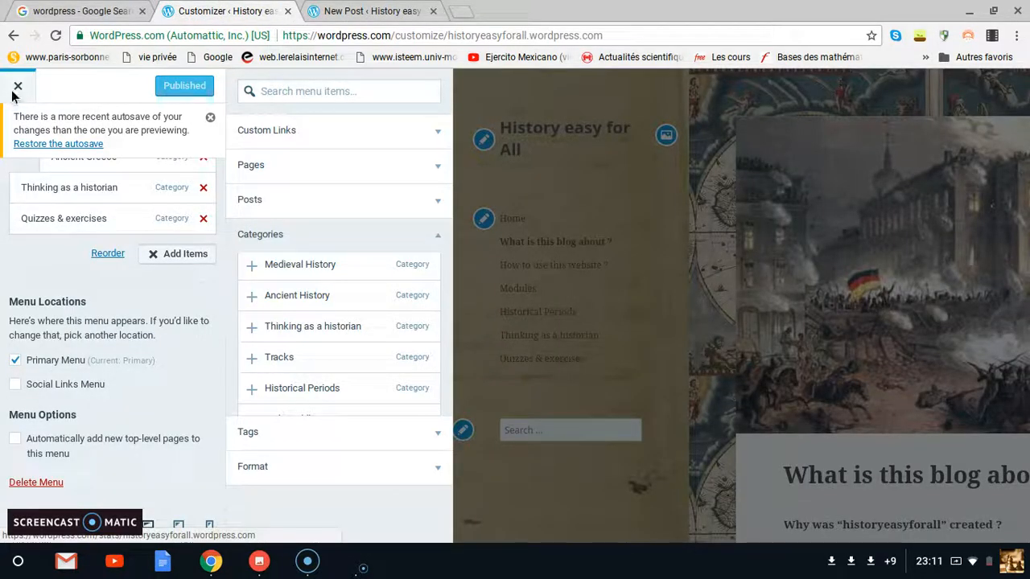
pyautogui.click(14, 90)
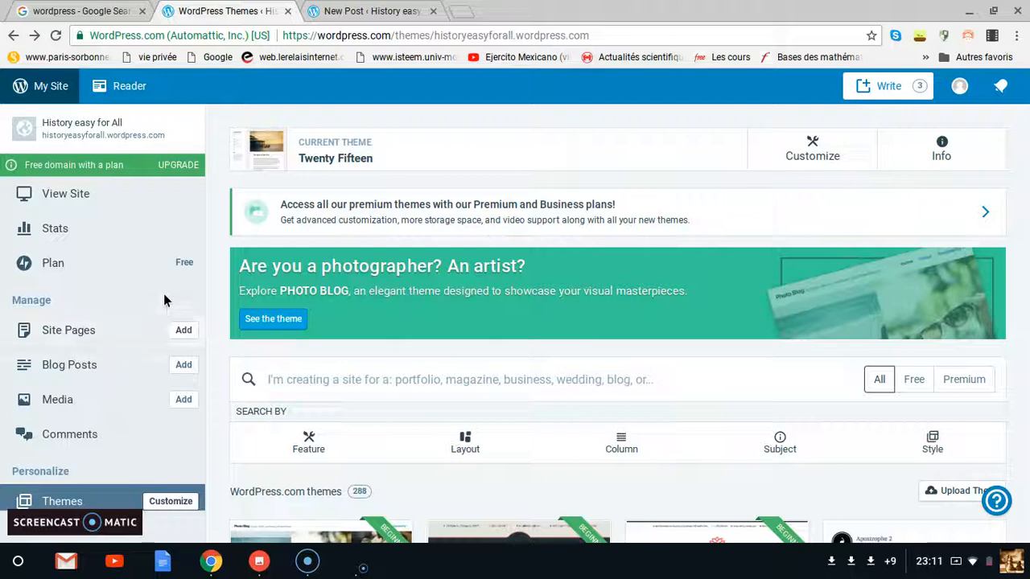
pyautogui.scroll(-2, 126, 459)
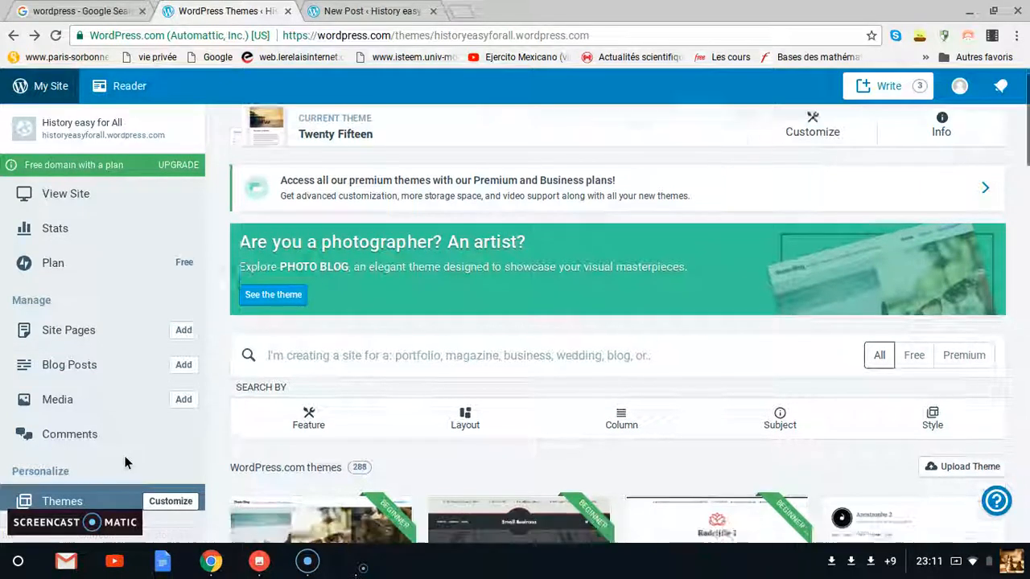
pyautogui.click(172, 502)
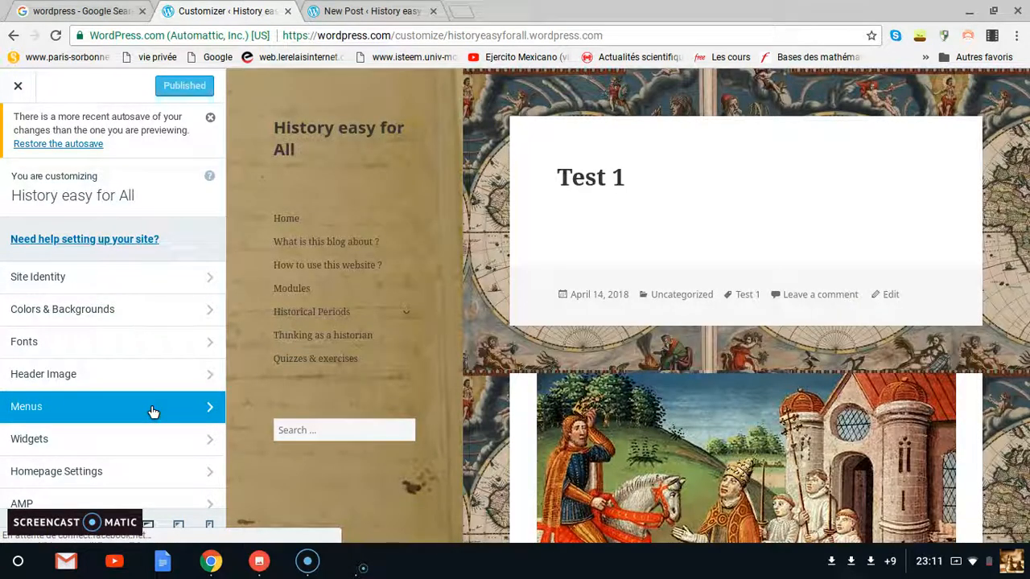
pyautogui.click(153, 410)
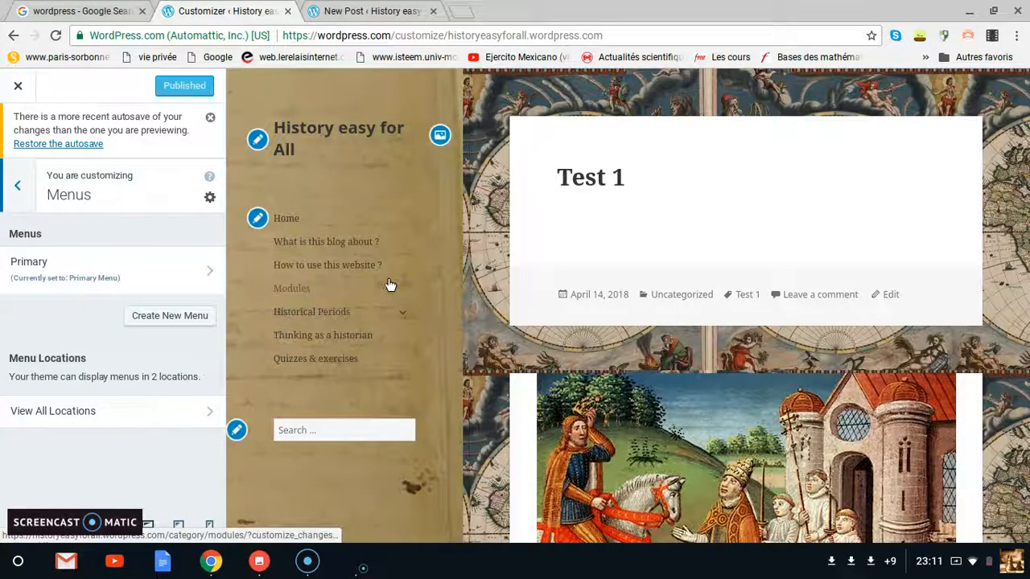
pyautogui.click(113, 268)
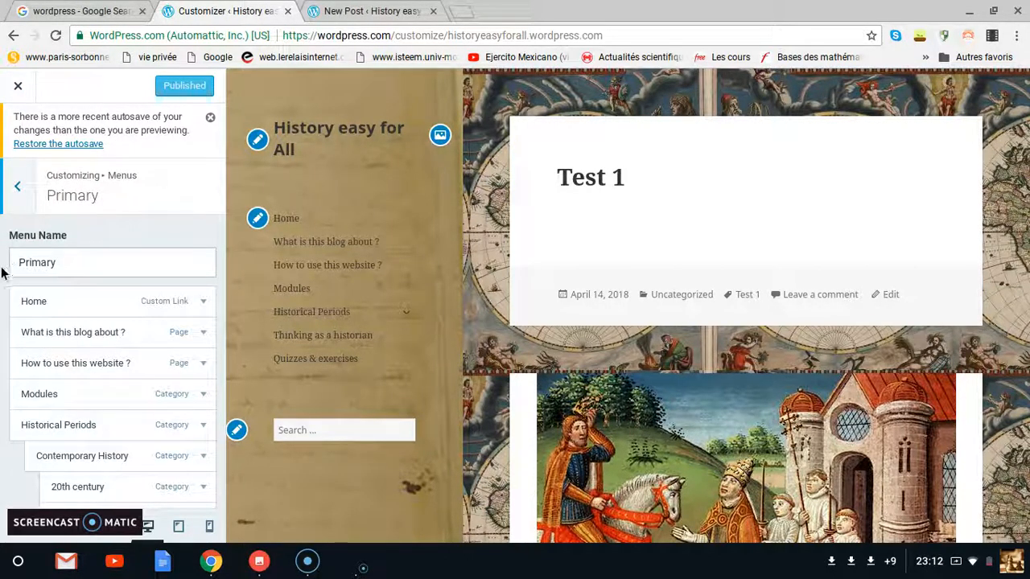
pyautogui.moveTo(2, 273); pyautogui.dragTo(114, 548)
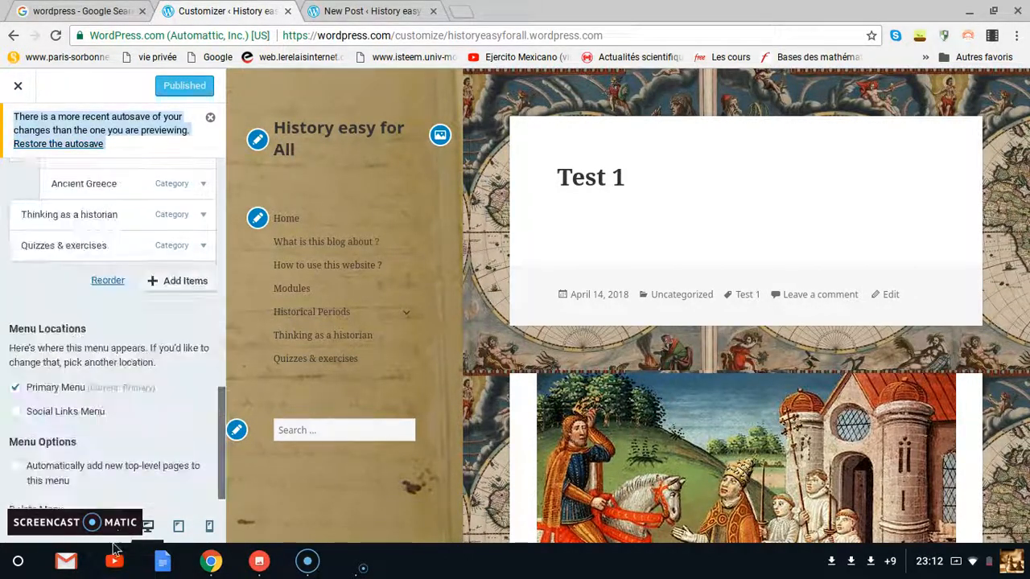
# Step: Add the Test Category 4 category as an item to the Primary menu and close the list of available items
pyautogui.click(192, 287)
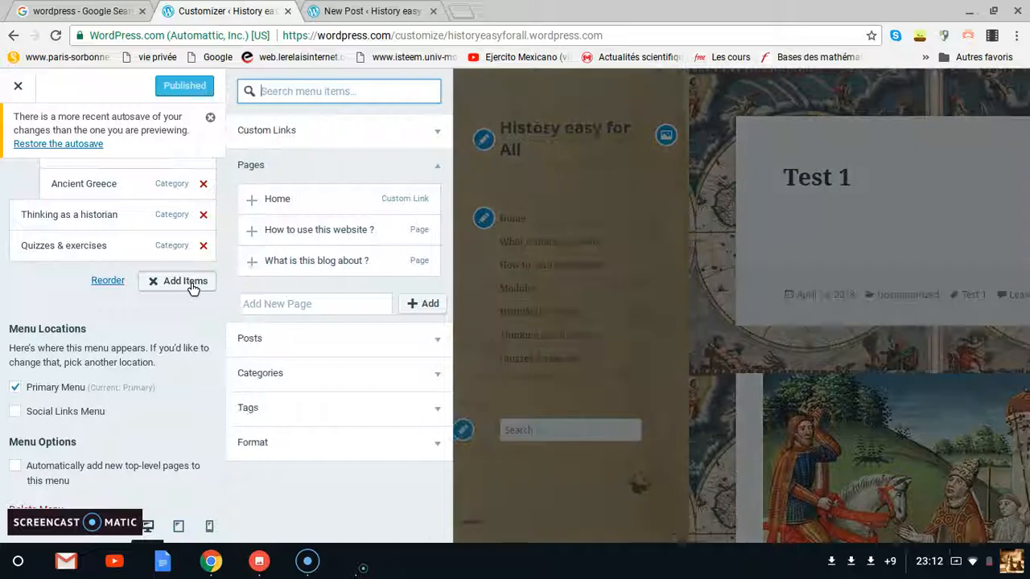
pyautogui.click(425, 383)
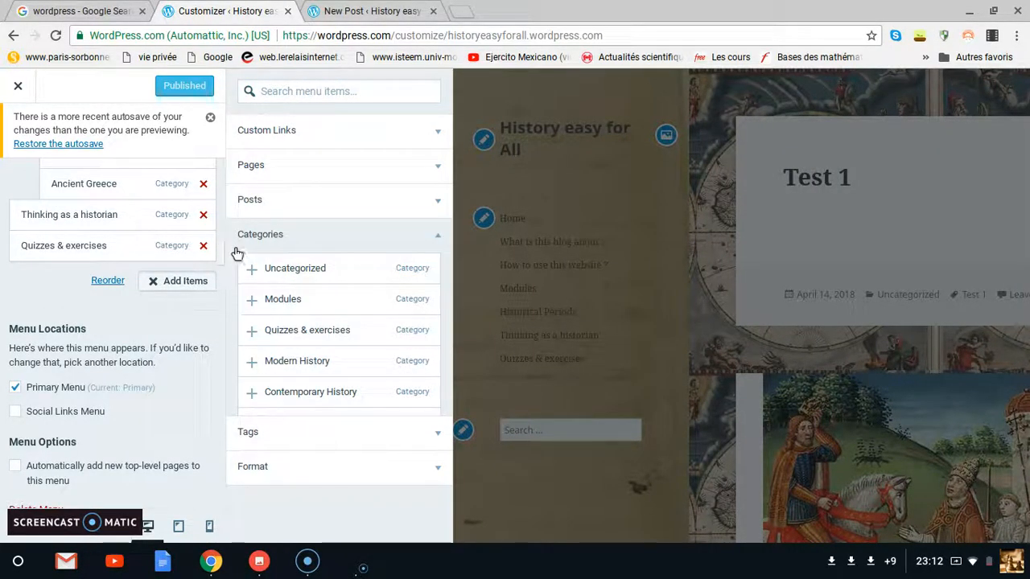
pyautogui.moveTo(236, 253); pyautogui.dragTo(298, 435)
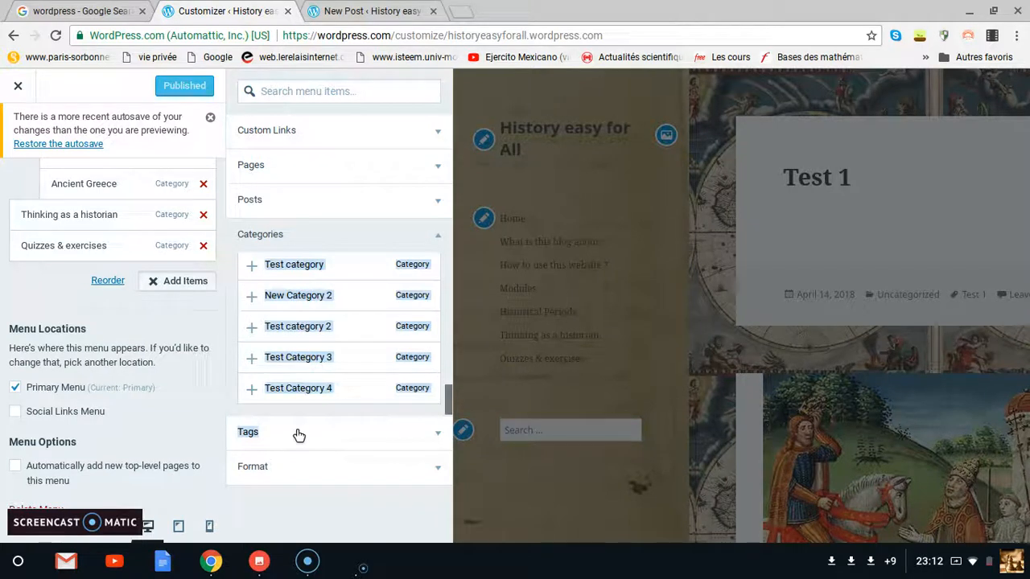
pyautogui.click(226, 343)
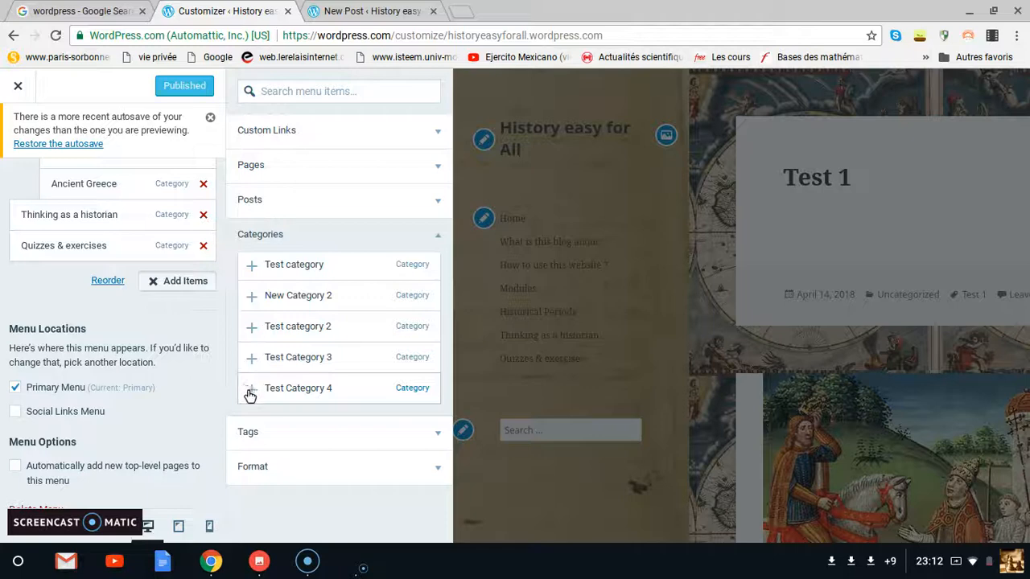
pyautogui.click(370, 10)
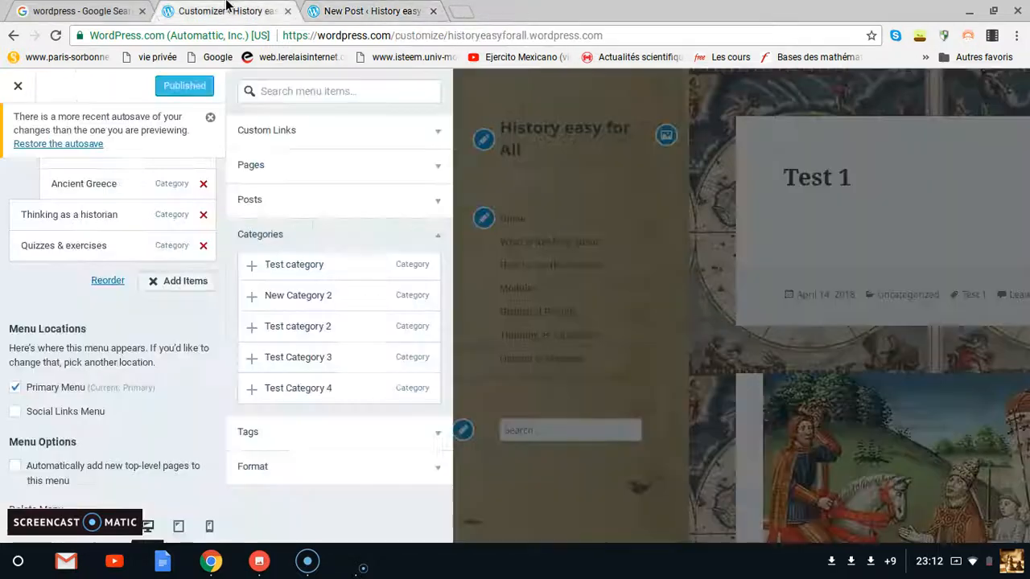
pyautogui.click(230, 10)
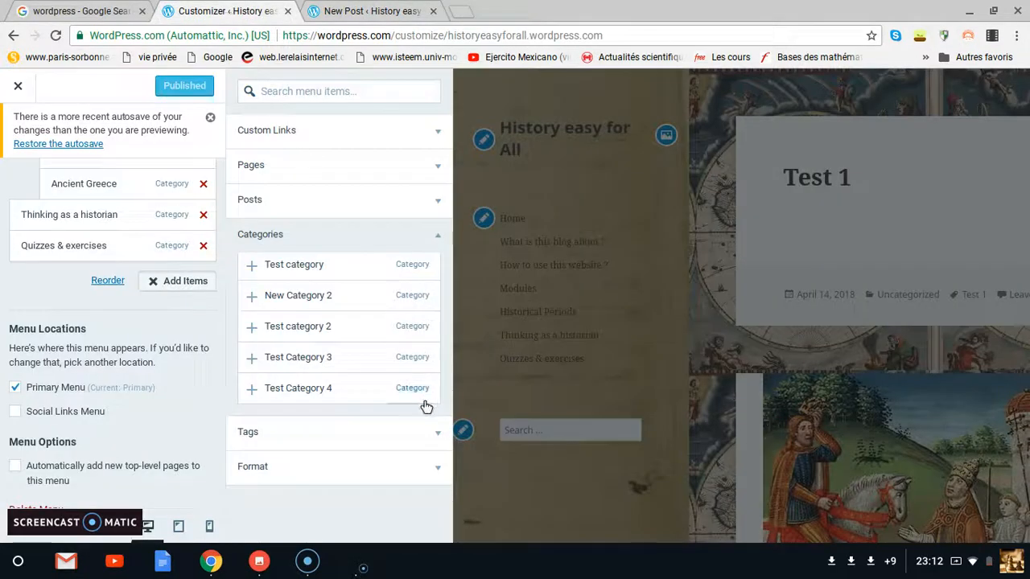
pyautogui.click(251, 389)
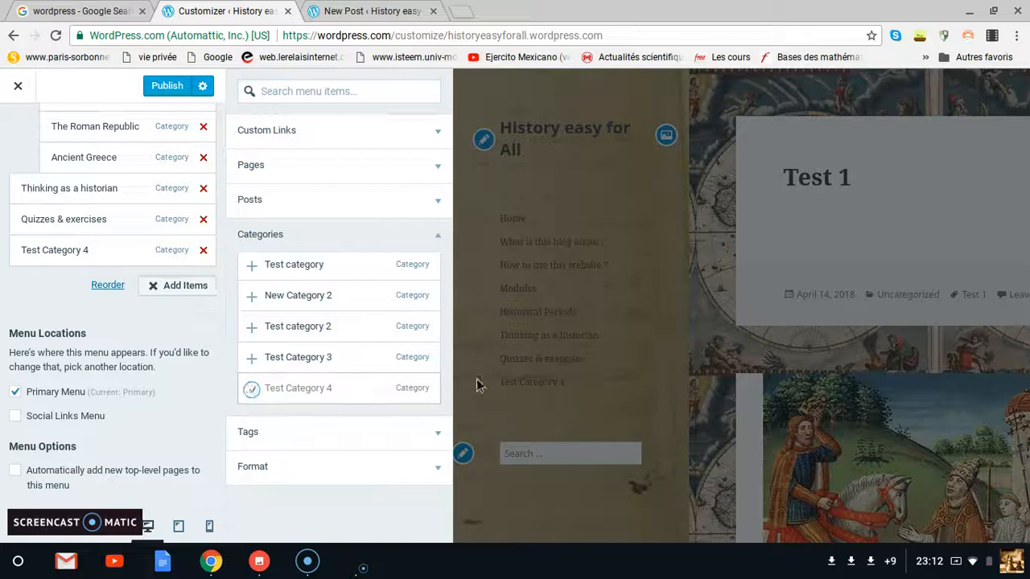
pyautogui.click(576, 372)
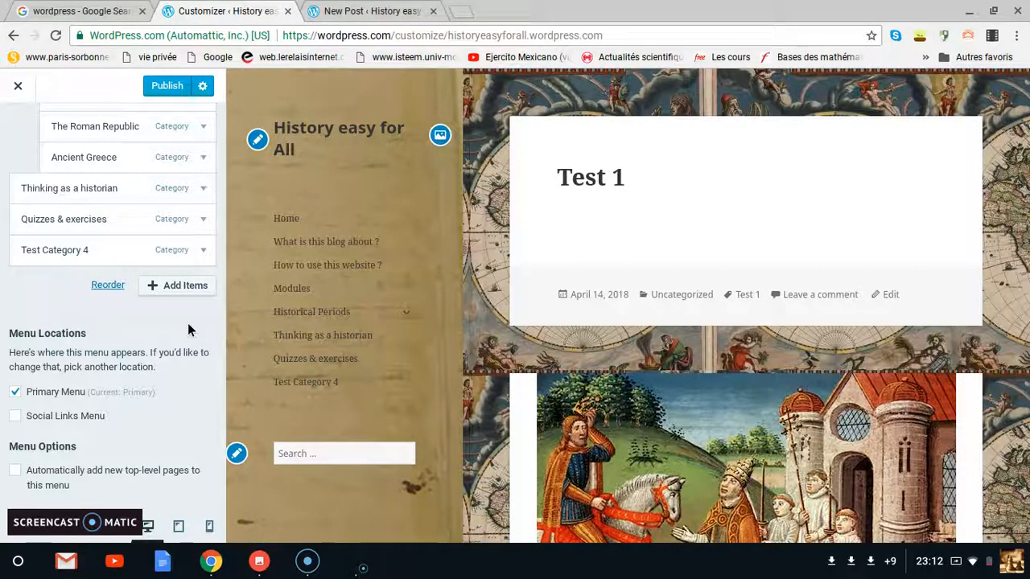
# Step: Reorder the Primary menu, moving Test Category 4 up and back down, nest it under Quizzes & exercises, and expand that submenu in the preview
pyautogui.click(108, 285)
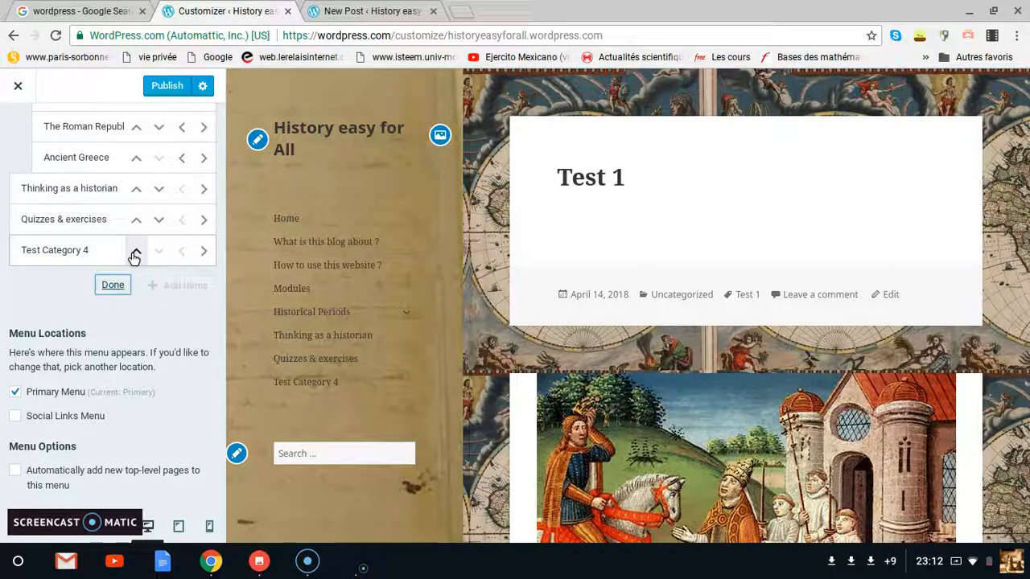
pyautogui.click(136, 253)
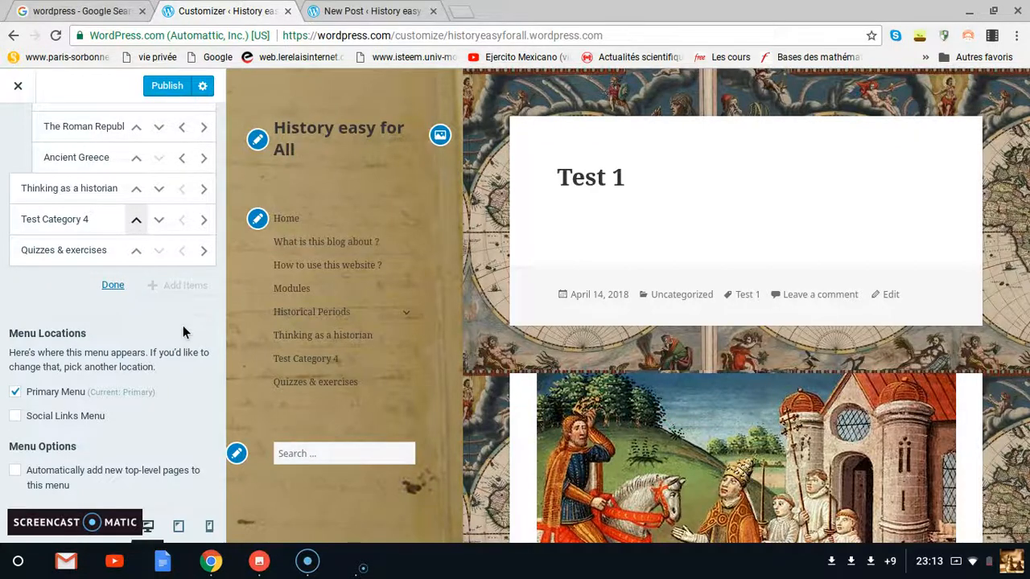
pyautogui.click(159, 222)
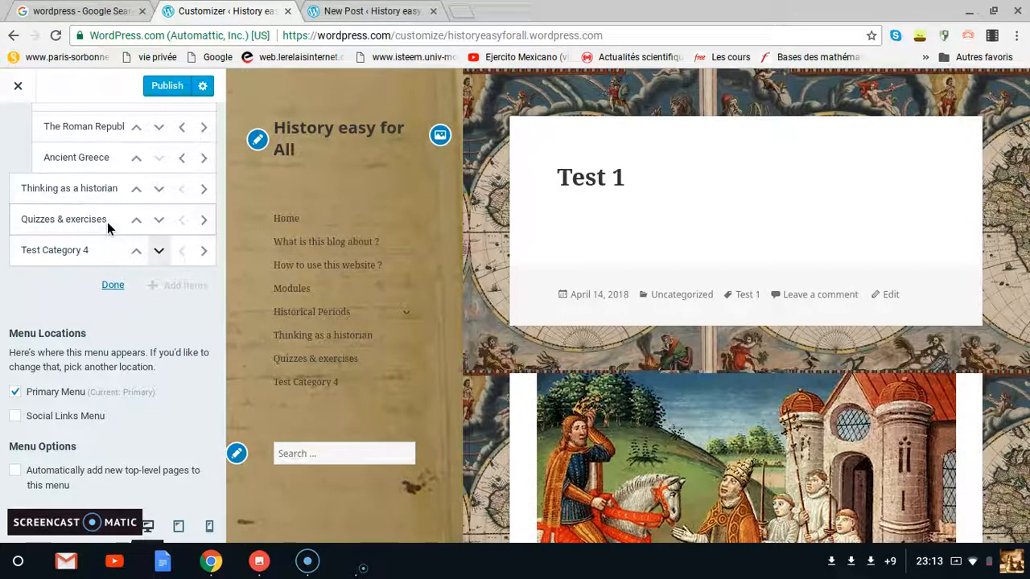
pyautogui.click(211, 252)
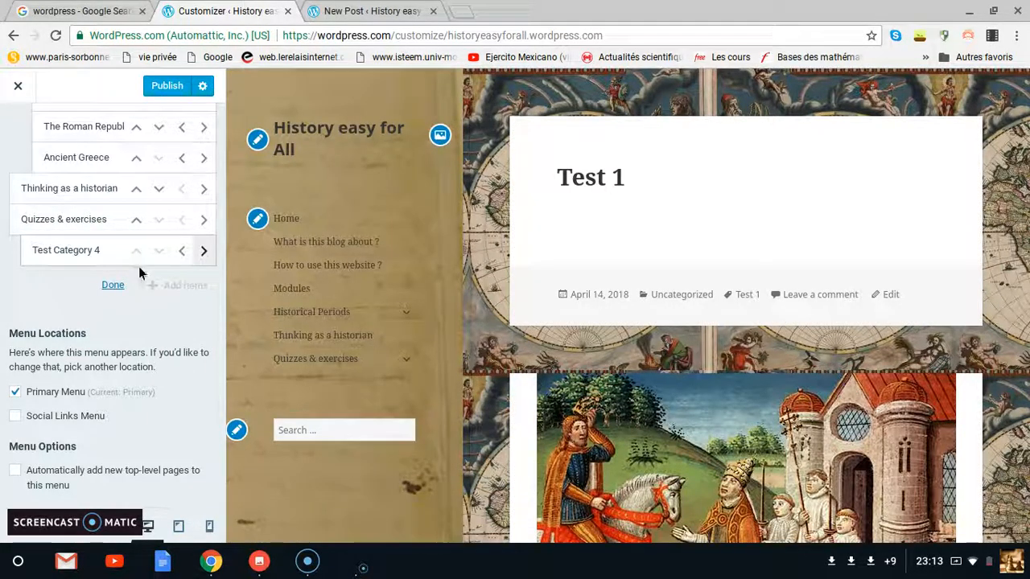
pyautogui.click(406, 359)
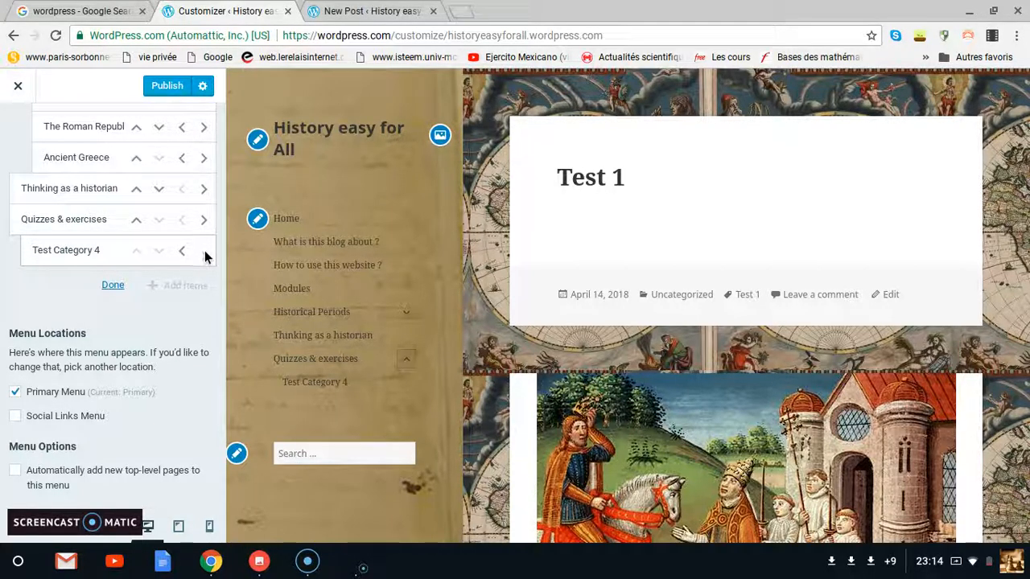
pyautogui.click(113, 287)
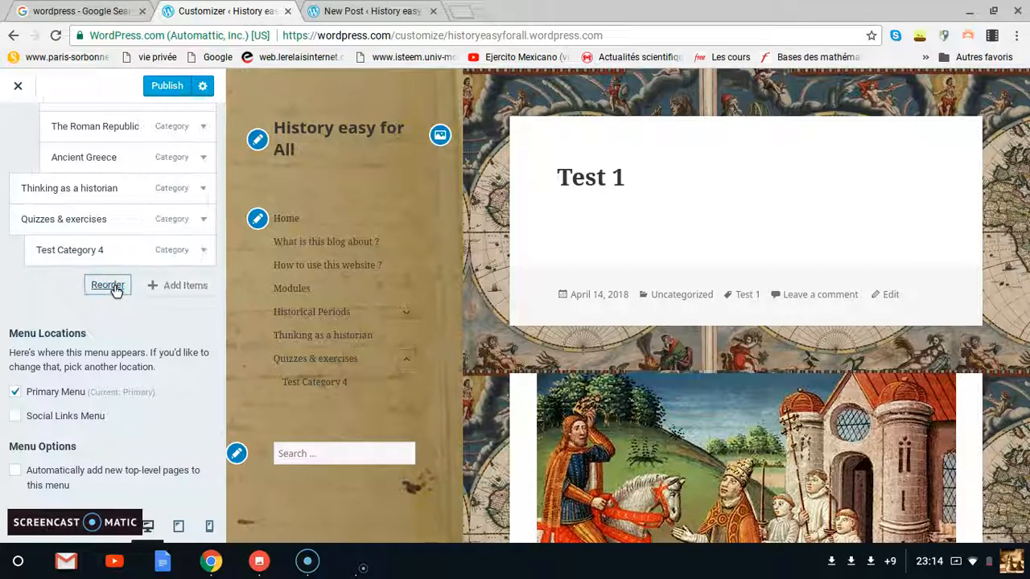